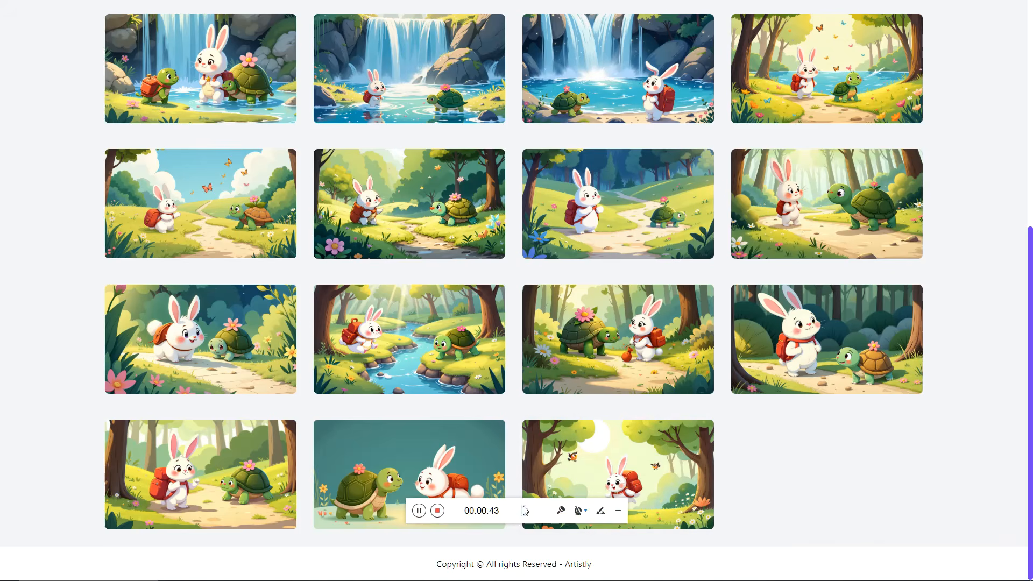
{"action": "left_click_drag", "start_coordinate": [525, 510], "coordinate": [868, 508]}
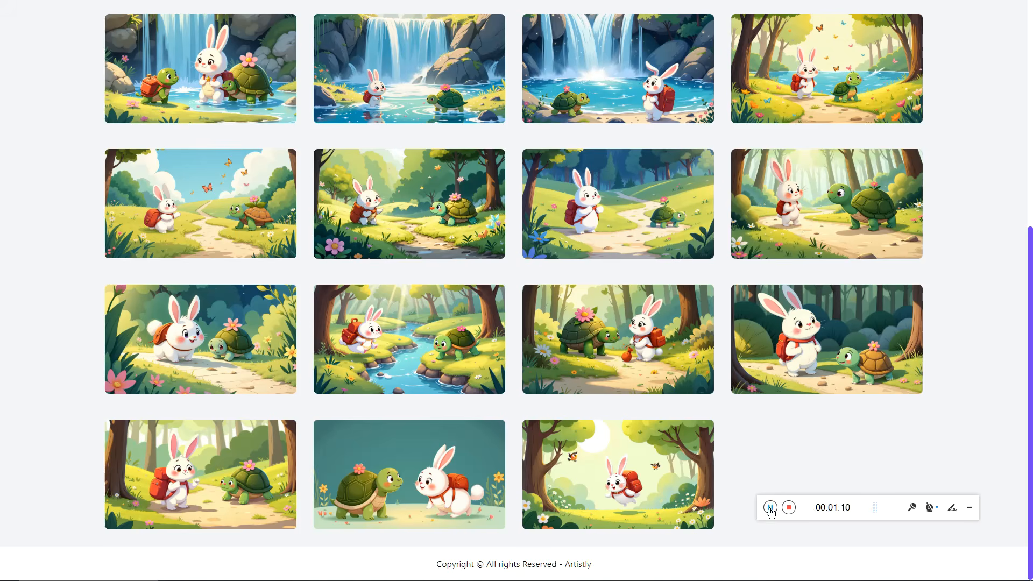
{"action": "left_click", "coordinate": [772, 507]}
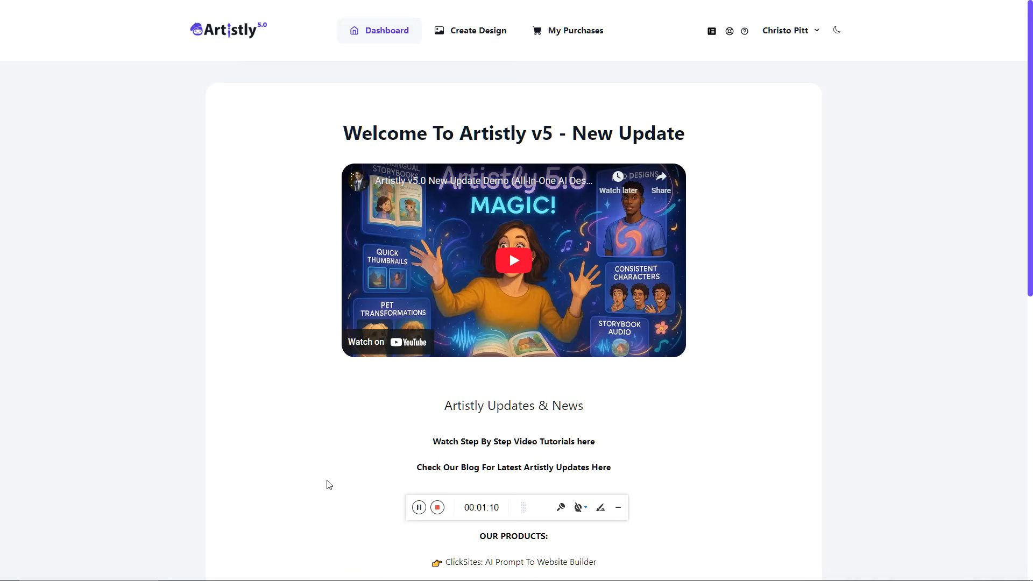
{"action": "key", "text": "ctrl+Tab"}
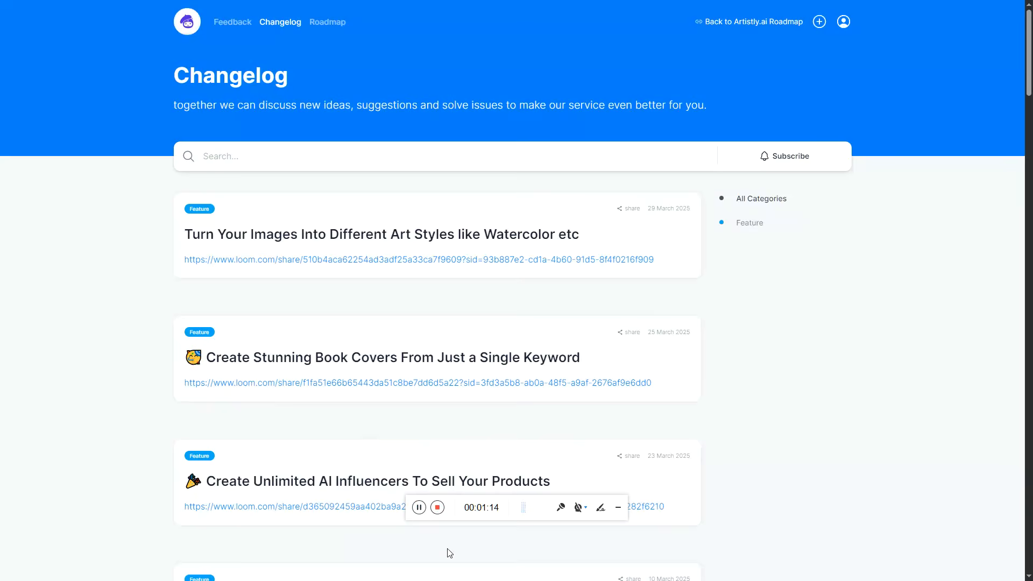
{"action": "key", "text": "ctrl+Tab"}
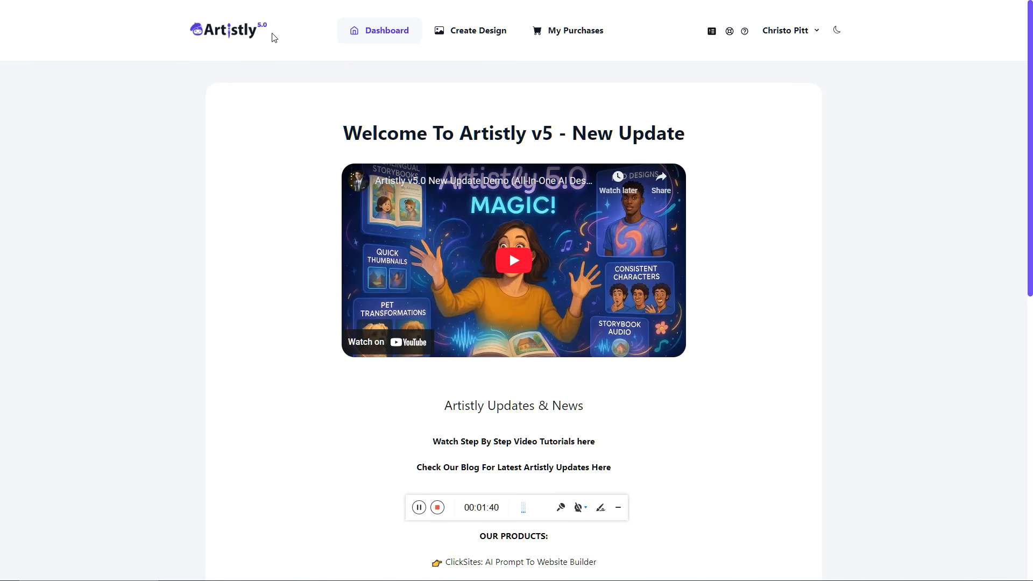
Open the Fast AI Image Designer and start a new Script To Storybook story with AI Design Agents, reading the script guidance.
{"action": "left_click", "coordinate": [476, 33]}
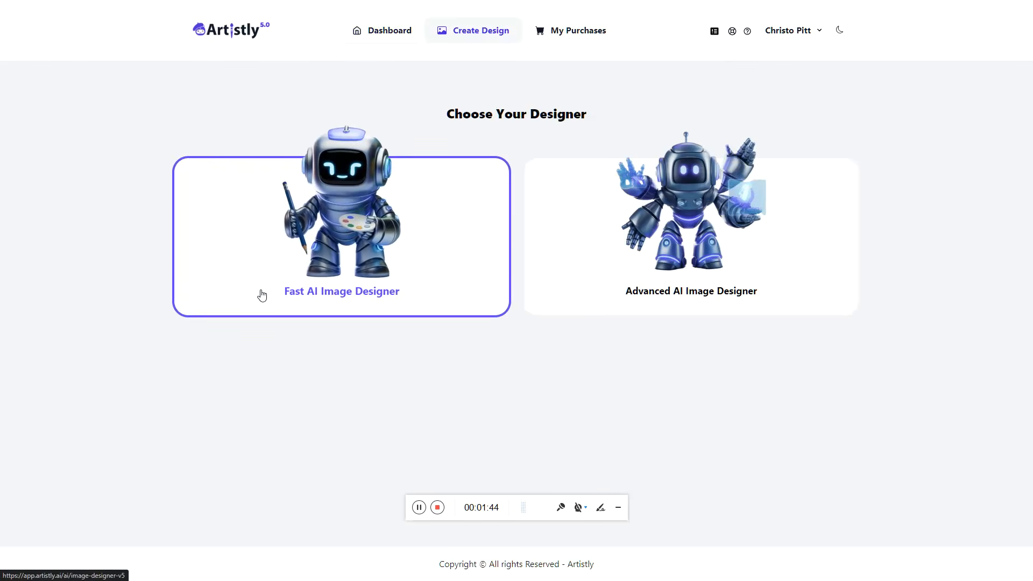
{"action": "left_click", "coordinate": [366, 273]}
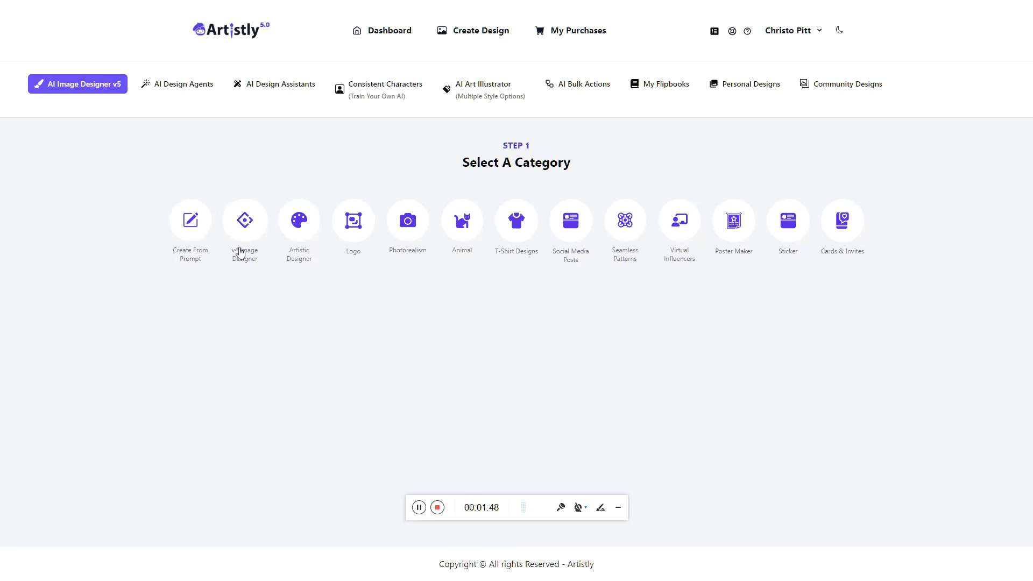
{"action": "left_click", "coordinate": [185, 93]}
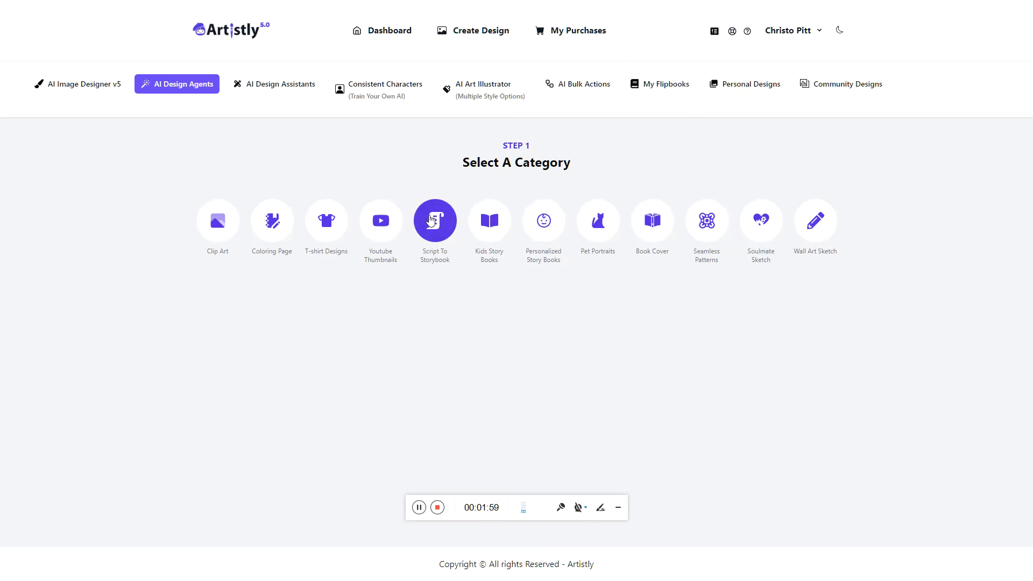
{"action": "left_click", "coordinate": [431, 220]}
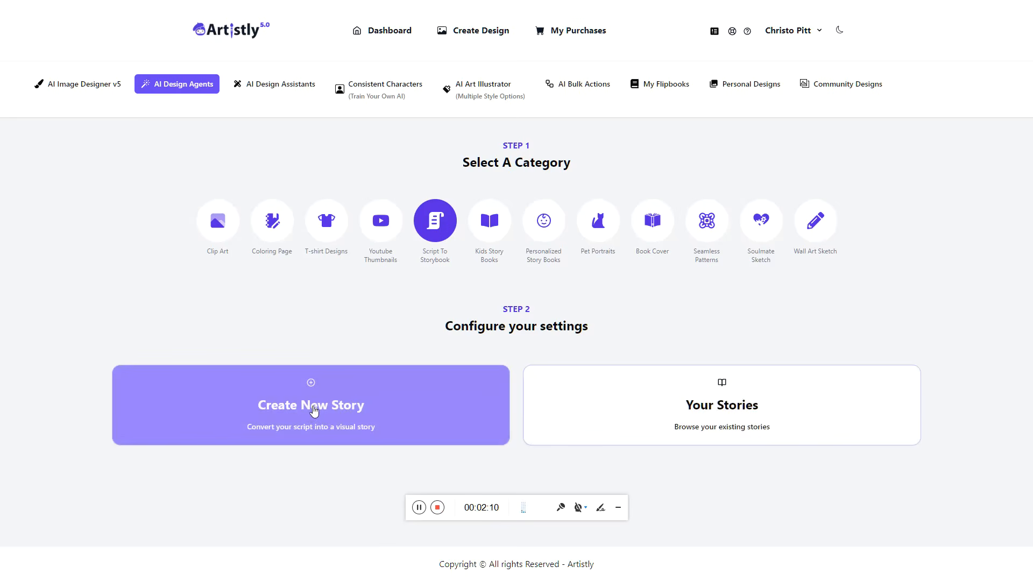
{"action": "left_click", "coordinate": [314, 410]}
{"action": "scroll", "coordinate": [359, 351], "scroll_direction": "down", "scroll_amount": 3}
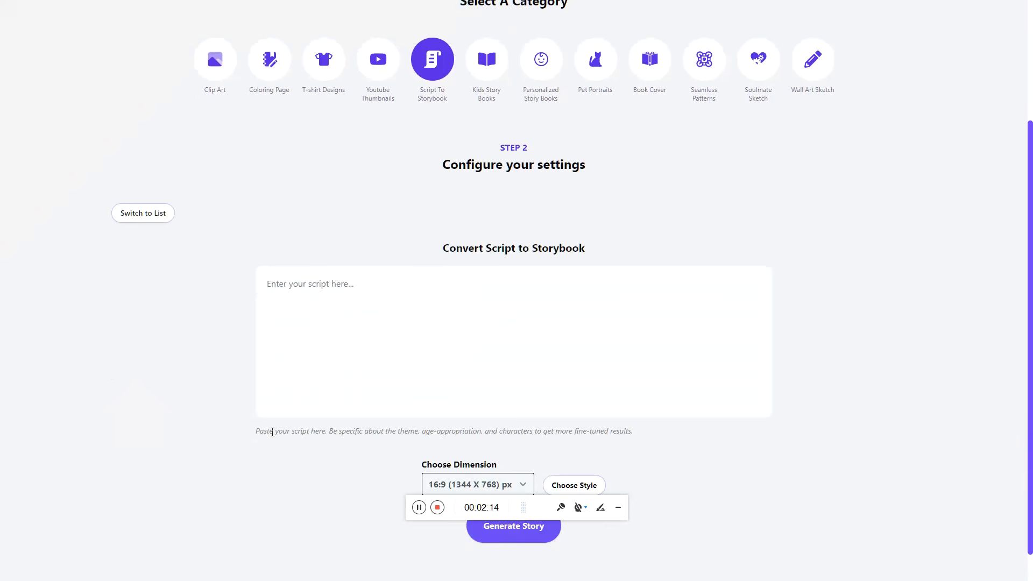
{"action": "left_click_drag", "start_coordinate": [255, 430], "coordinate": [655, 442]}
{"action": "left_click", "coordinate": [654, 441]}
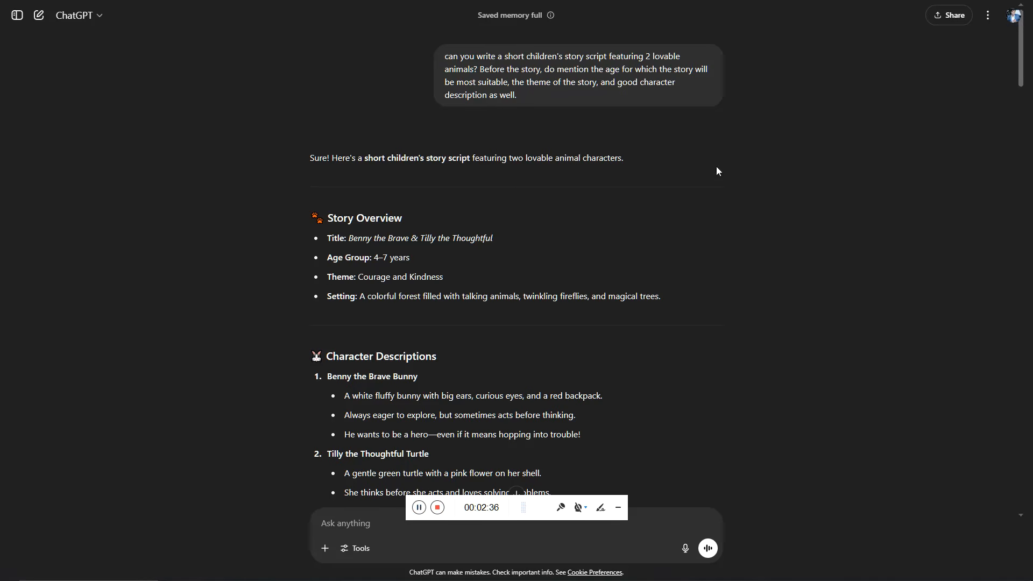
Switch to ChatGPT and examine the first story prompt and its overview, character descriptions and script for Benny the Brave & Tilly the Thoughtful.
{"action": "left_click_drag", "start_coordinate": [525, 95], "coordinate": [446, 59]}
{"action": "left_click", "coordinate": [841, 161]}
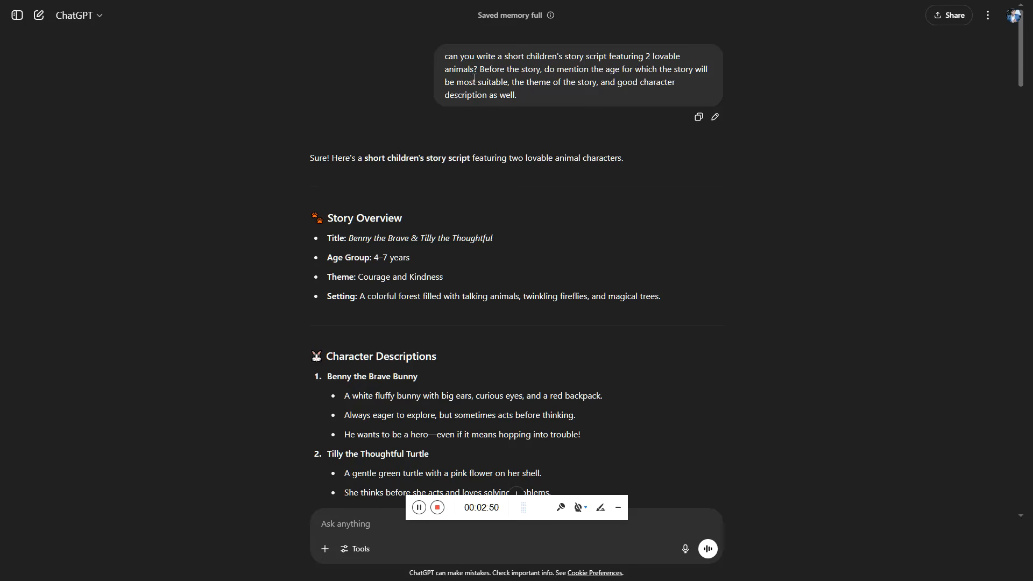
{"action": "left_click_drag", "start_coordinate": [481, 70], "coordinate": [640, 97]}
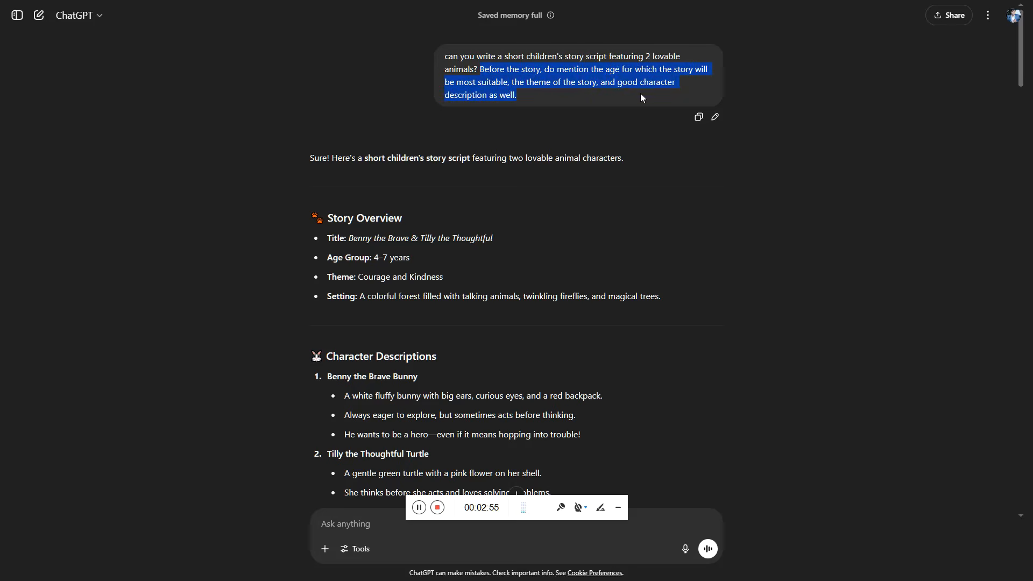
{"action": "left_click", "coordinate": [534, 95]}
{"action": "scroll", "coordinate": [415, 209], "scroll_direction": "down", "scroll_amount": 2}
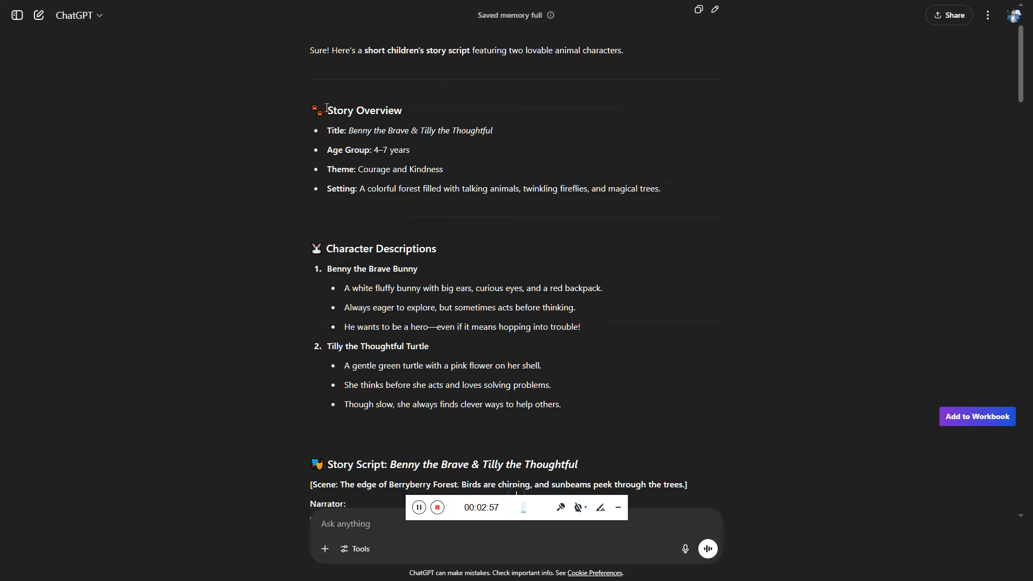
{"action": "left_click_drag", "start_coordinate": [326, 107], "coordinate": [529, 172]}
{"action": "left_click", "coordinate": [368, 190]}
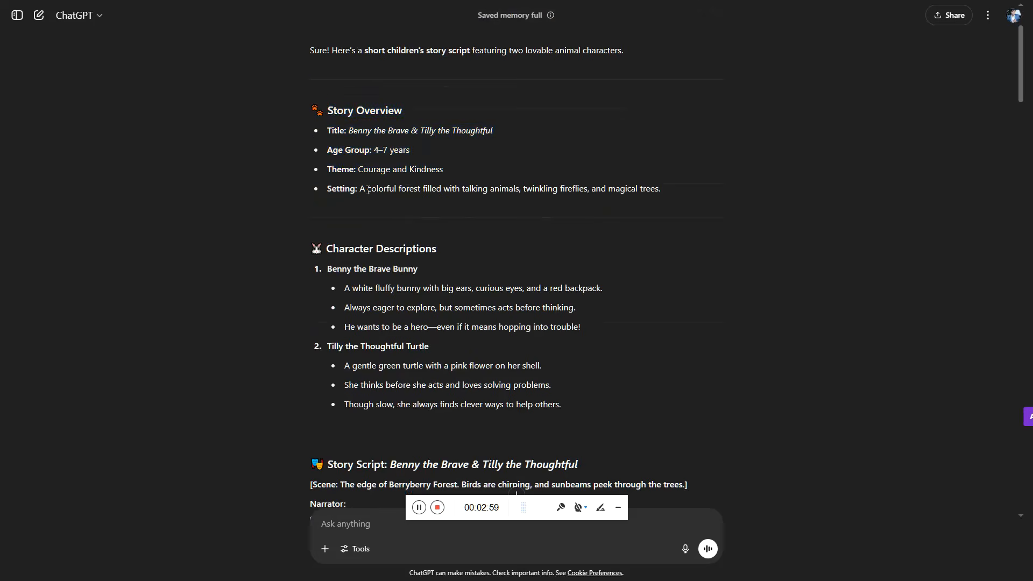
{"action": "scroll", "coordinate": [368, 189], "scroll_direction": "down", "scroll_amount": 2}
{"action": "left_click_drag", "start_coordinate": [325, 141], "coordinate": [563, 299]}
{"action": "scroll", "coordinate": [367, 182], "scroll_direction": "down", "scroll_amount": 3}
{"action": "left_click", "coordinate": [367, 183]}
{"action": "scroll", "coordinate": [411, 244], "scroll_direction": "down", "scroll_amount": 1}
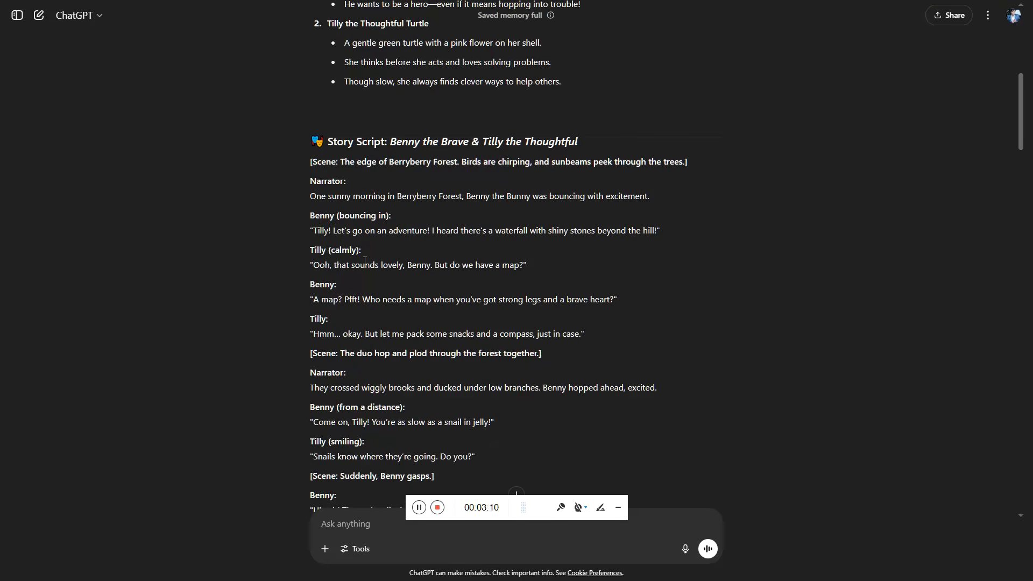
{"action": "scroll", "coordinate": [323, 246], "scroll_direction": "up", "scroll_amount": 3}
{"action": "scroll", "coordinate": [530, 252], "scroll_direction": "down", "scroll_amount": 10}
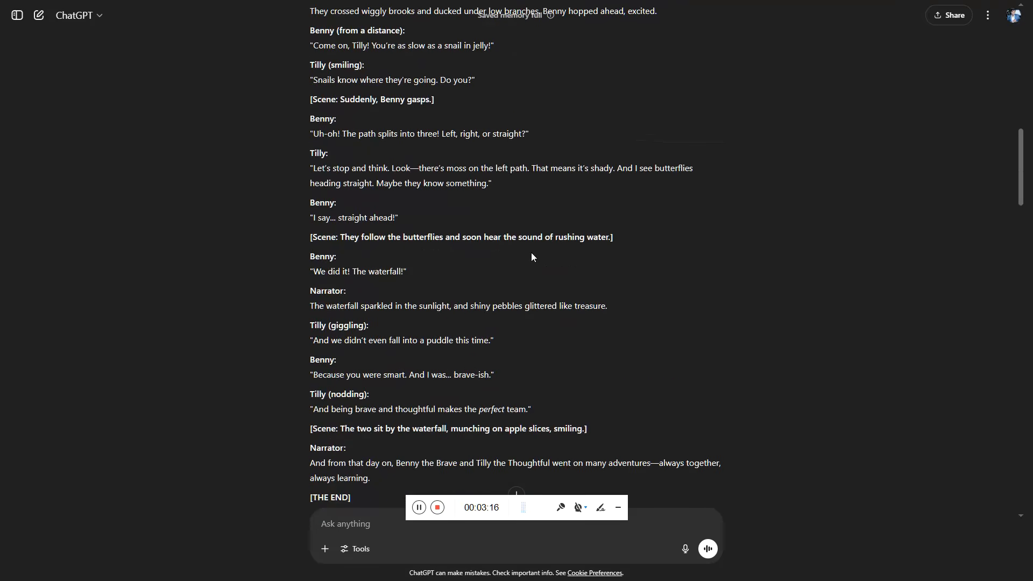
{"action": "scroll", "coordinate": [531, 256], "scroll_direction": "down", "scroll_amount": 5}
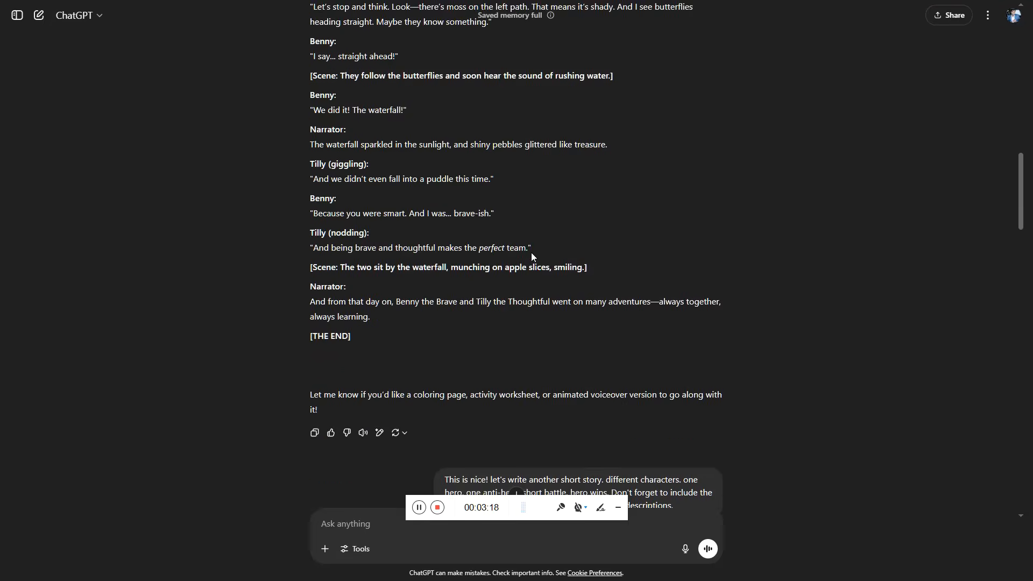
Copy the whole Ricky Raccoon and the Case of the Missing Moonberries story, from Story Overview through [THE END].
{"action": "scroll", "coordinate": [531, 256], "scroll_direction": "down", "scroll_amount": 6}
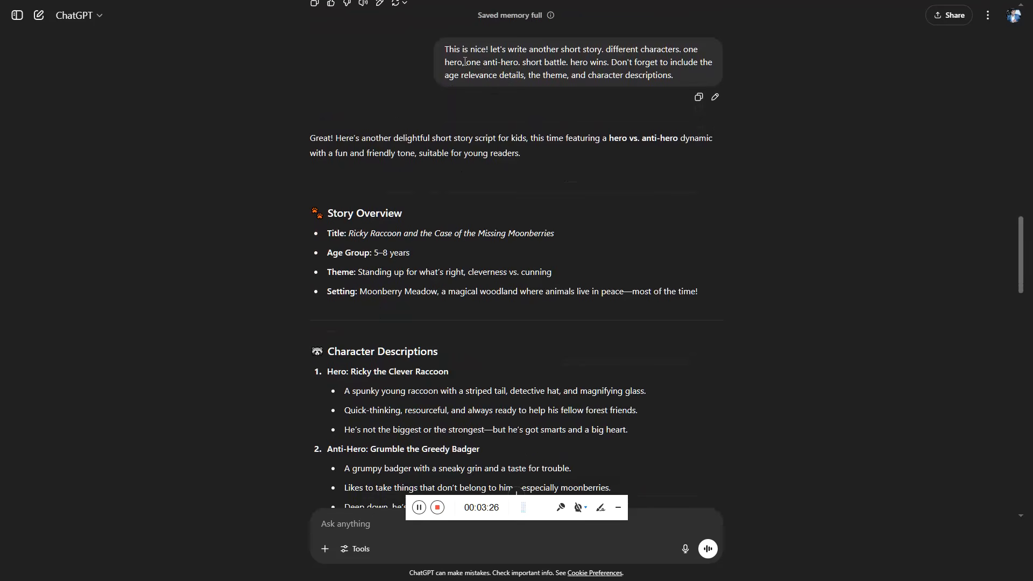
{"action": "scroll", "coordinate": [469, 242], "scroll_direction": "down", "scroll_amount": 2}
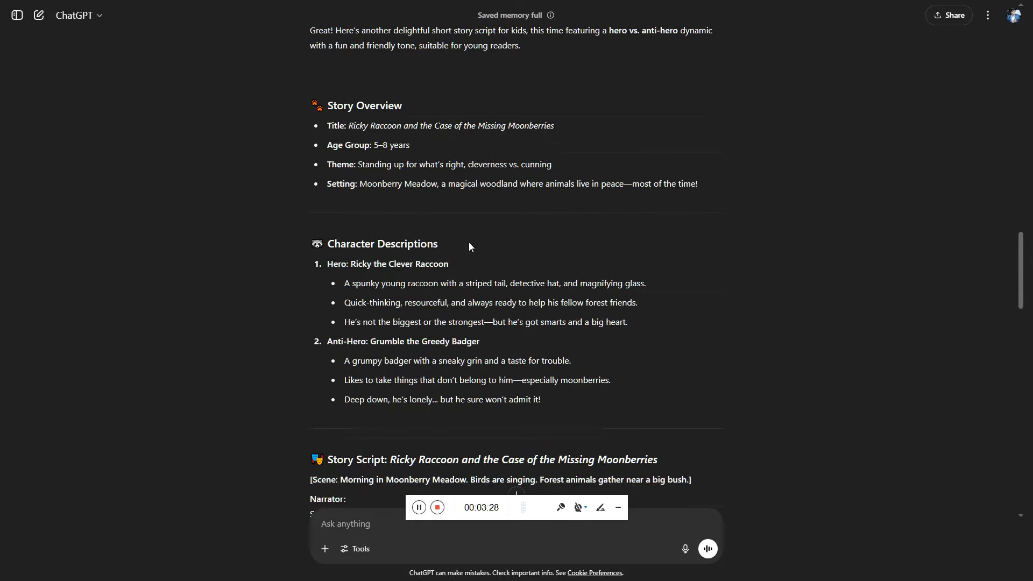
{"action": "left_click_drag", "start_coordinate": [314, 104], "coordinate": [439, 241]}
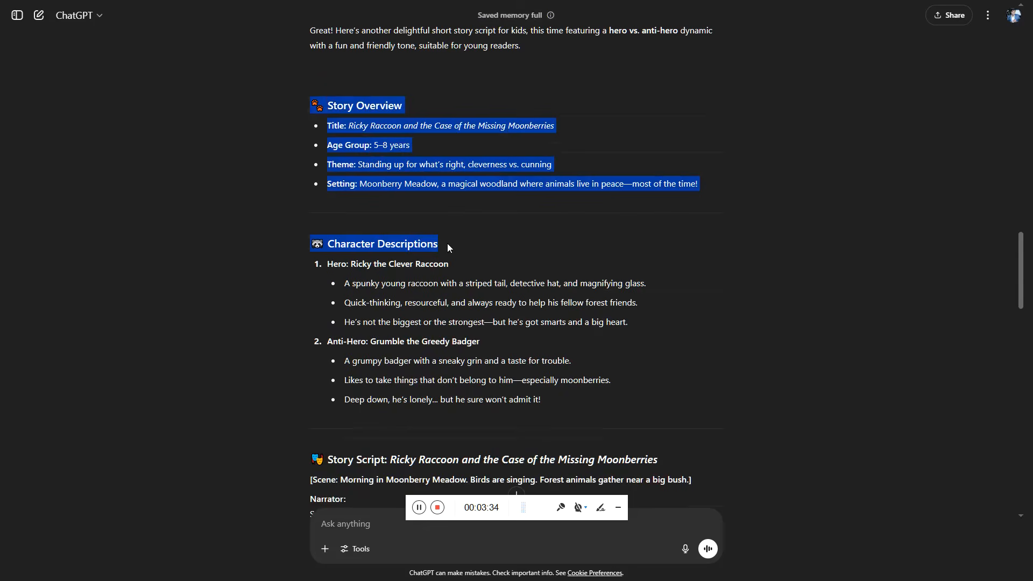
{"action": "left_click_drag", "start_coordinate": [447, 247], "coordinate": [554, 403]}
{"action": "scroll", "coordinate": [518, 311], "scroll_direction": "down", "scroll_amount": 6}
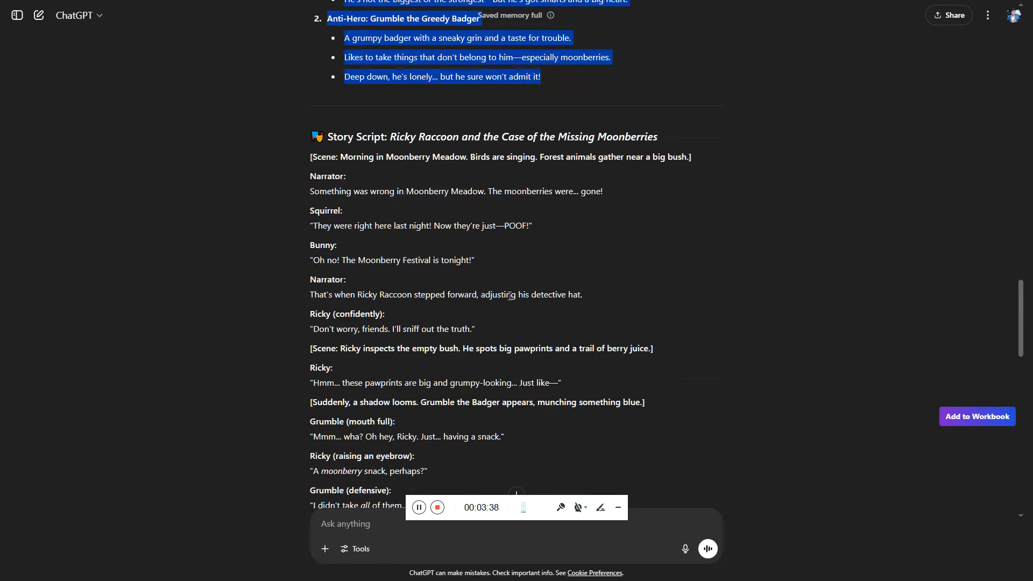
{"action": "scroll", "coordinate": [509, 295], "scroll_direction": "down", "scroll_amount": 20}
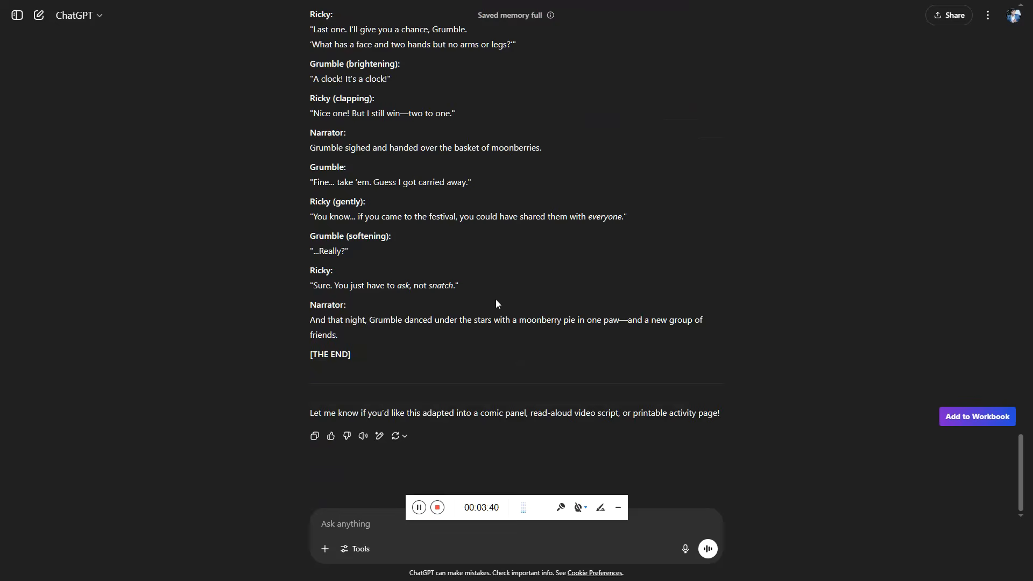
{"action": "left_click", "coordinate": [364, 359], "text": "shift"}
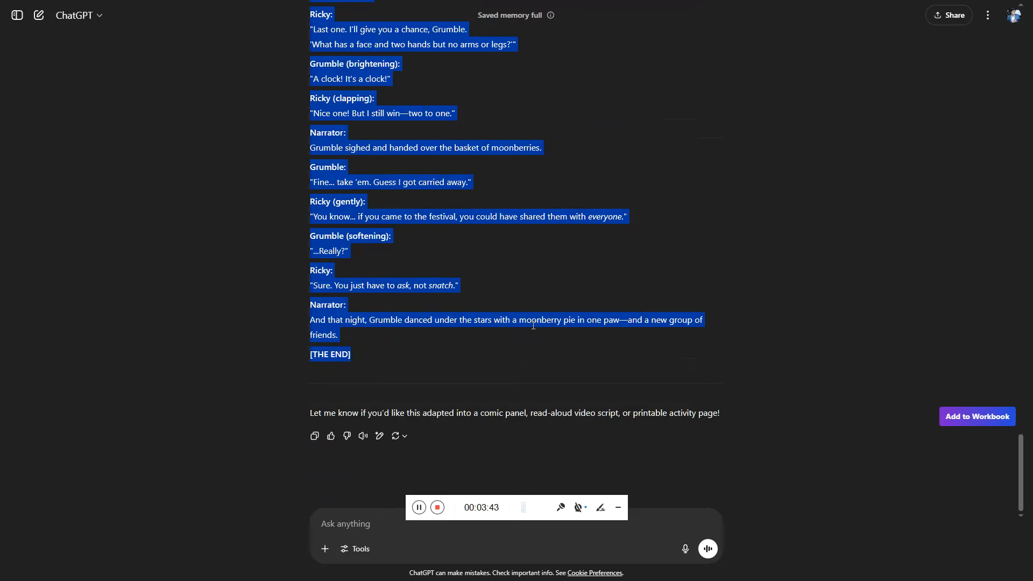
Switch back to Artistly, paste the copied Ricky Raccoon story as the storybook script and review the pasted text.
{"action": "key", "text": "alt+Tab"}
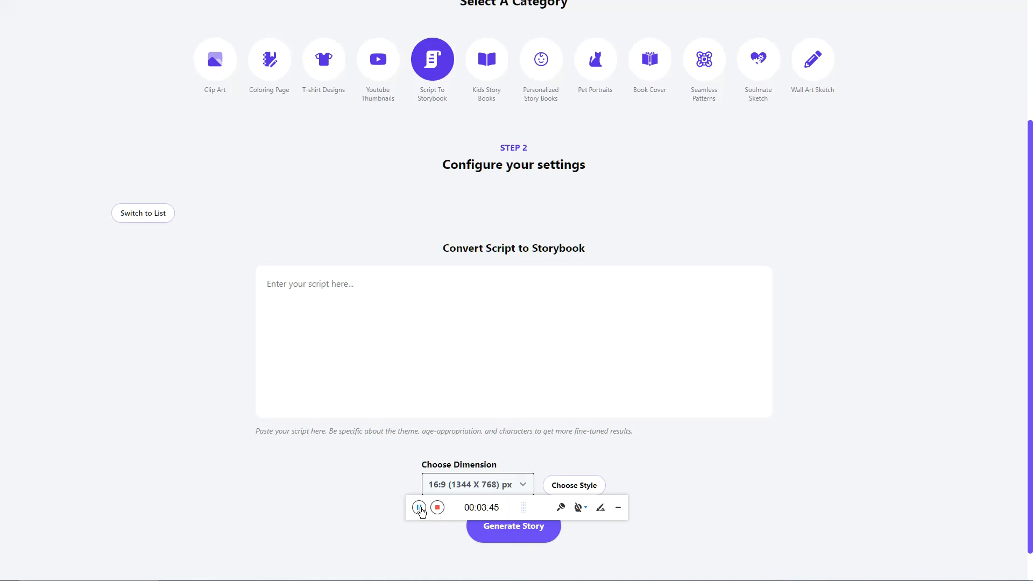
{"action": "left_click", "coordinate": [318, 287]}
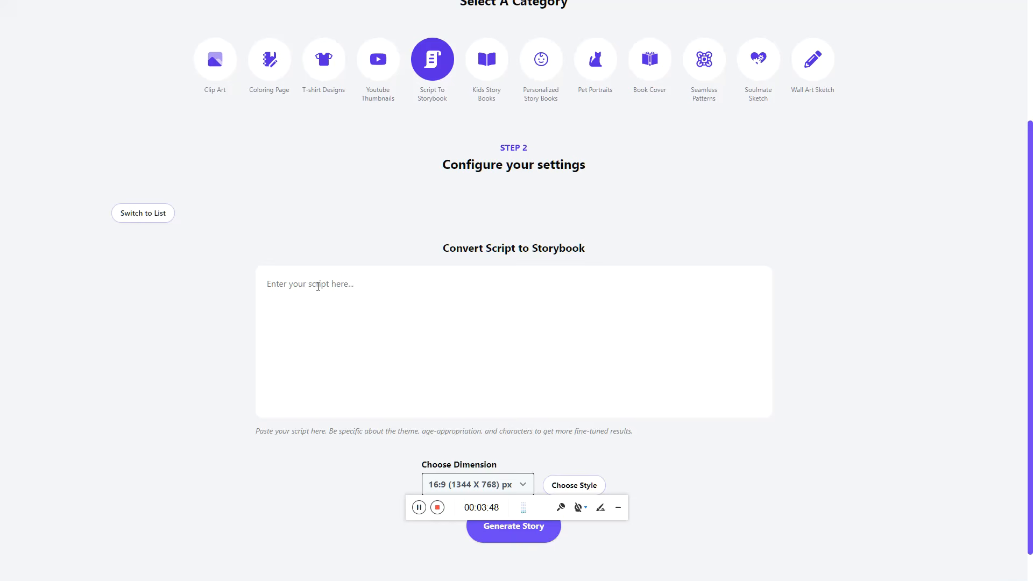
{"action": "key", "text": "ctrl+v"}
{"action": "scroll", "coordinate": [394, 373], "scroll_direction": "up", "scroll_amount": 20}
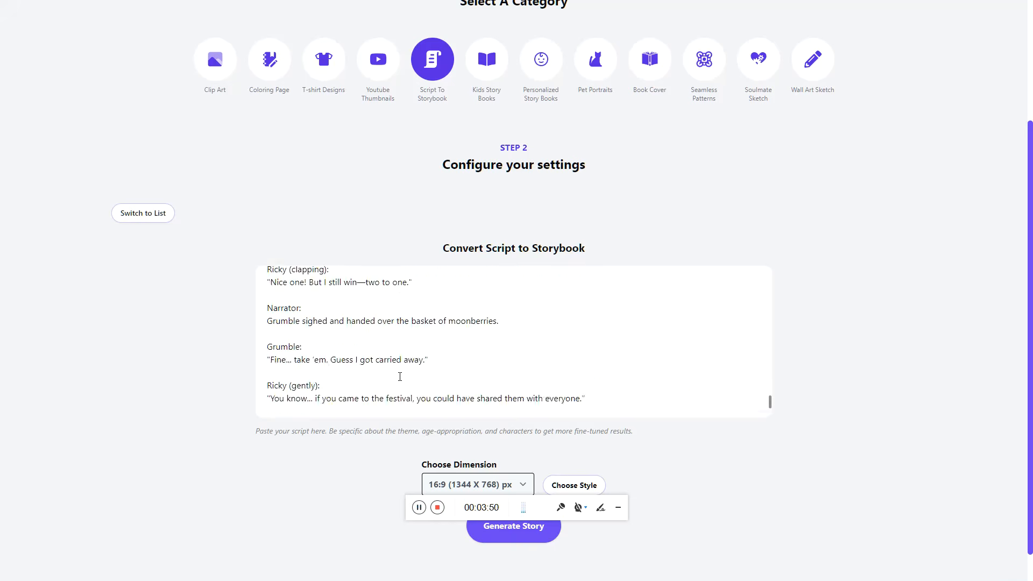
{"action": "scroll", "coordinate": [399, 377], "scroll_direction": "up", "scroll_amount": 1}
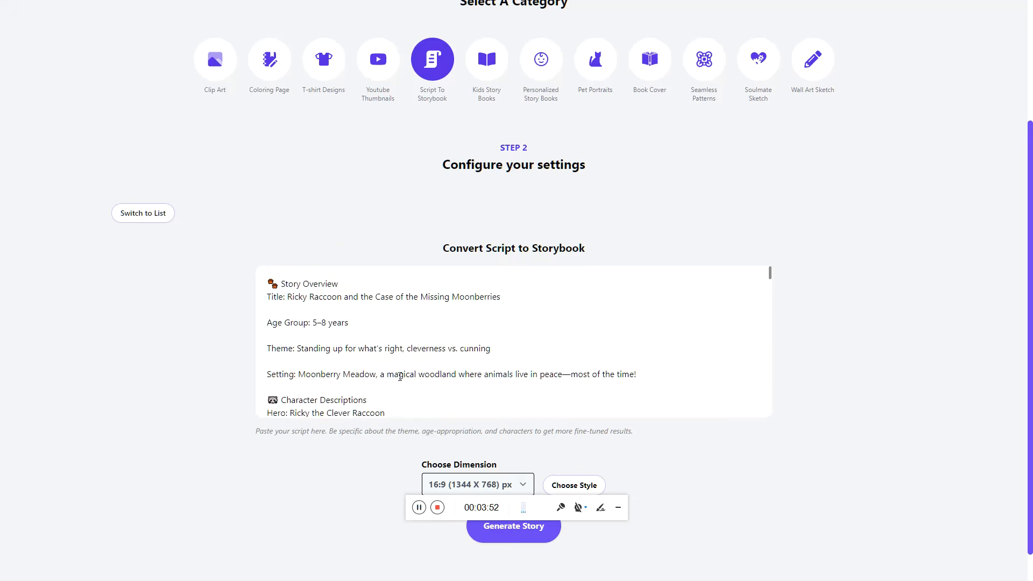
{"action": "scroll", "coordinate": [411, 372], "scroll_direction": "down", "scroll_amount": 10}
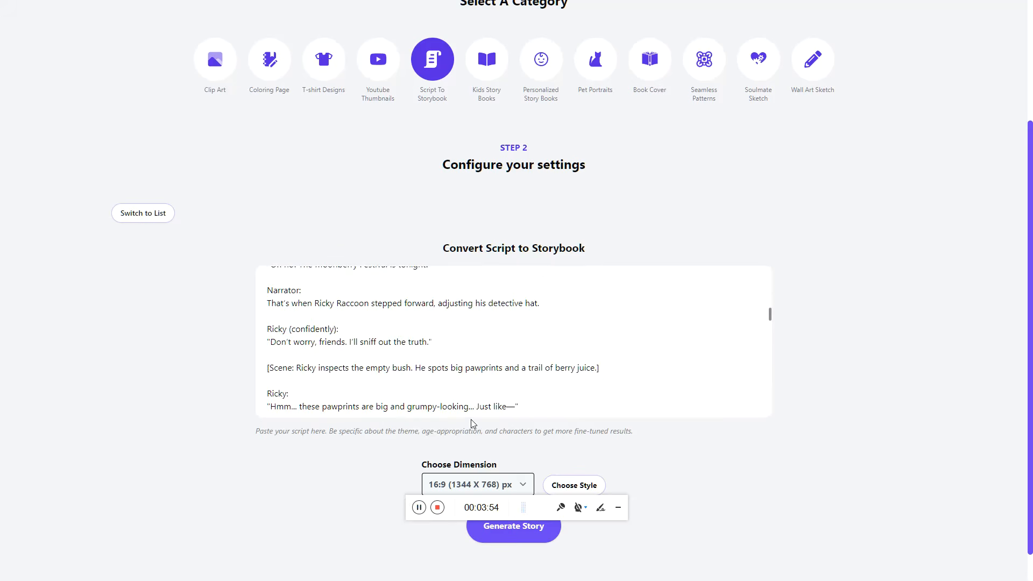
Review the available storybook dimensions, keeping 16:9 (1344 X 768) px.
{"action": "left_click_drag", "start_coordinate": [512, 508], "coordinate": [808, 477]}
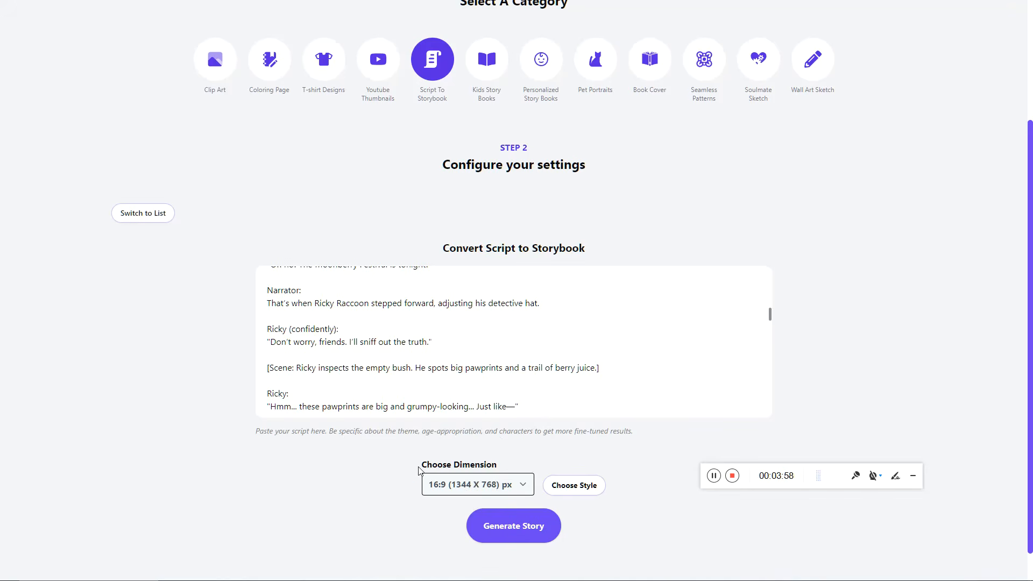
{"action": "left_click", "coordinate": [501, 487]}
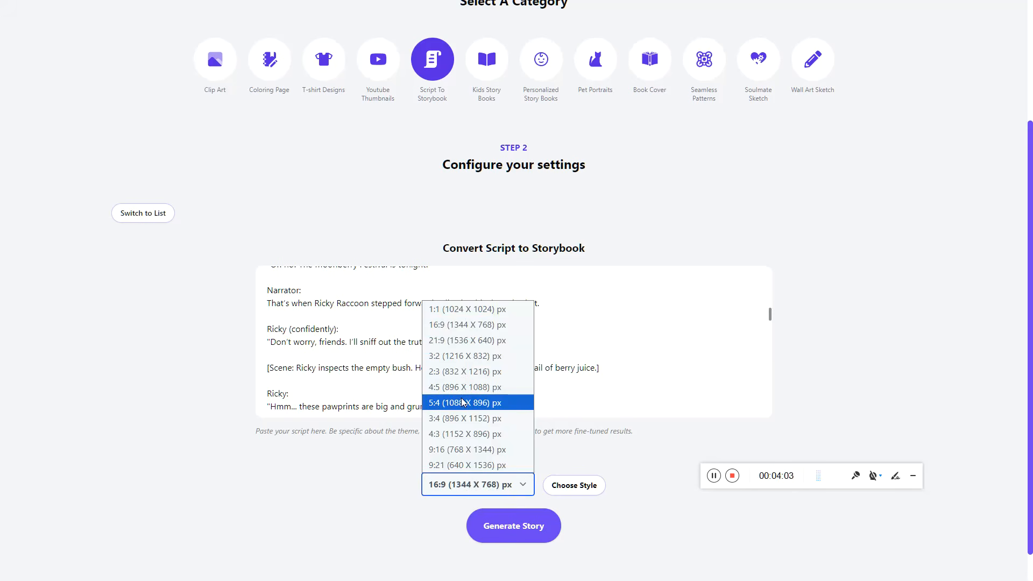
{"action": "left_click", "coordinate": [394, 461]}
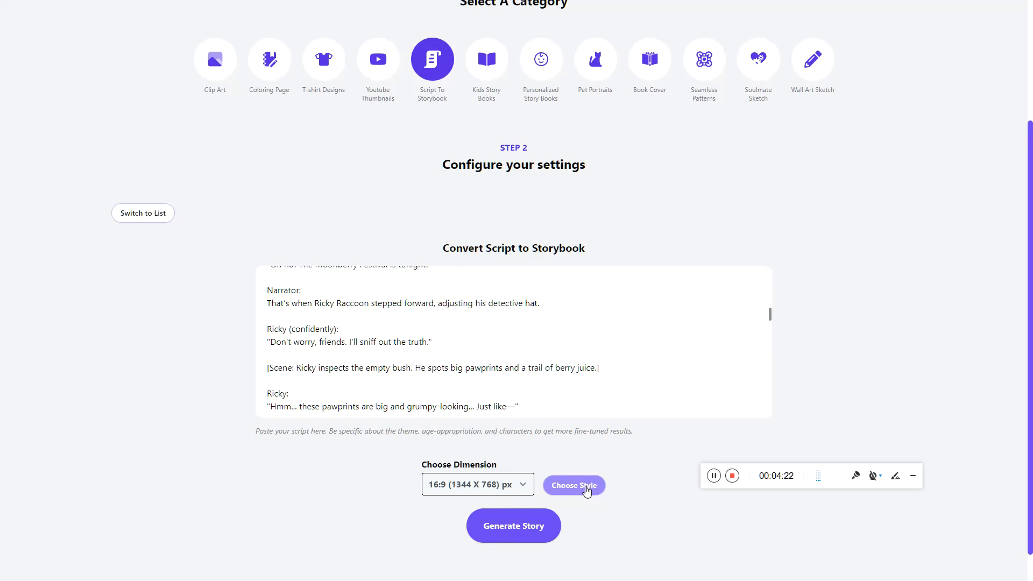
Browse the available illustration styles, choose Pixar Style for the storybook and generate the story.
{"action": "left_click", "coordinate": [587, 487]}
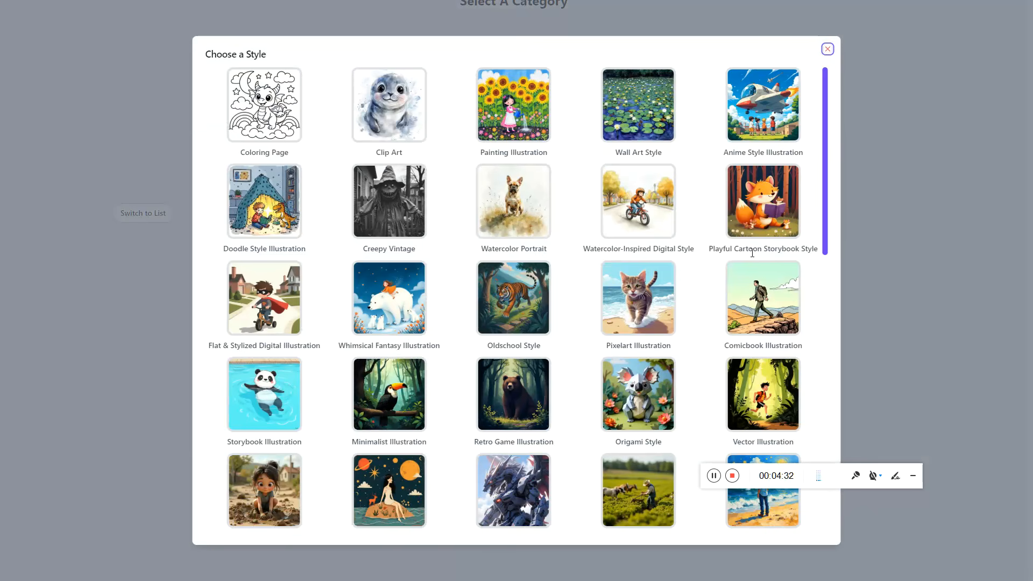
{"action": "scroll", "coordinate": [591, 262], "scroll_direction": "down", "scroll_amount": 4}
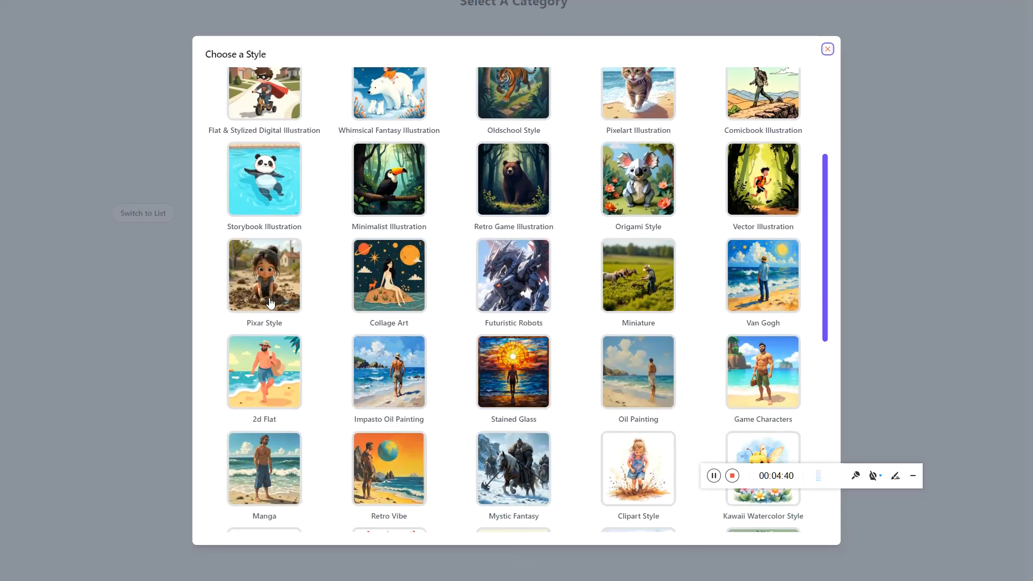
{"action": "scroll", "coordinate": [271, 303], "scroll_direction": "down", "scroll_amount": 5}
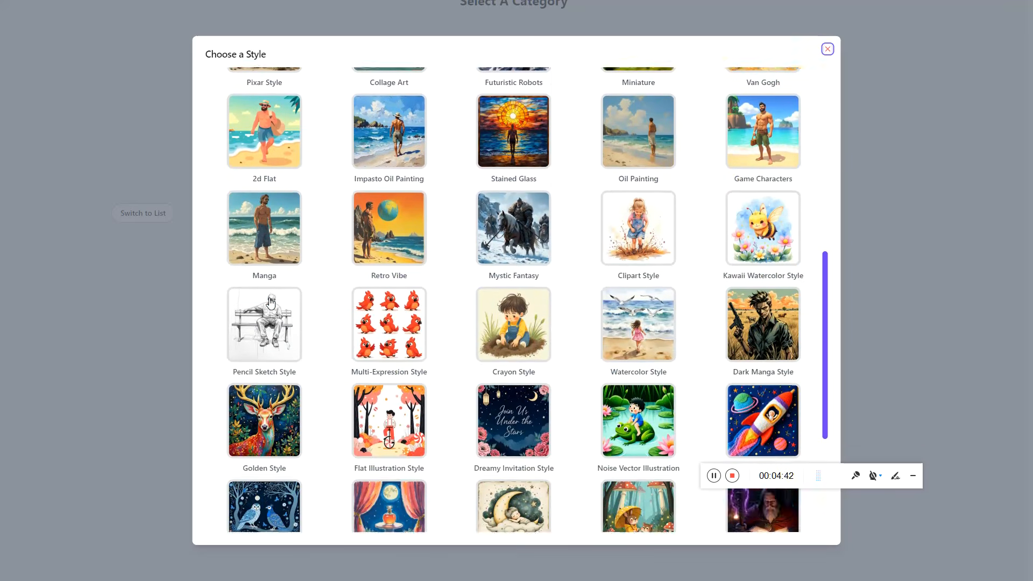
{"action": "scroll", "coordinate": [270, 303], "scroll_direction": "down", "scroll_amount": 1}
{"action": "scroll", "coordinate": [271, 302], "scroll_direction": "down", "scroll_amount": 2}
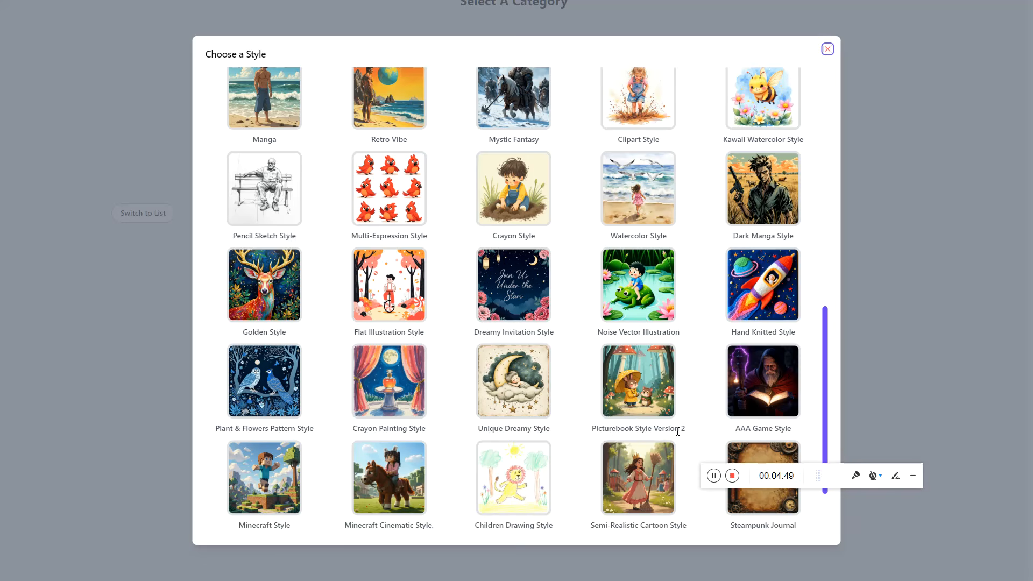
{"action": "scroll", "coordinate": [574, 385], "scroll_direction": "down", "scroll_amount": 2}
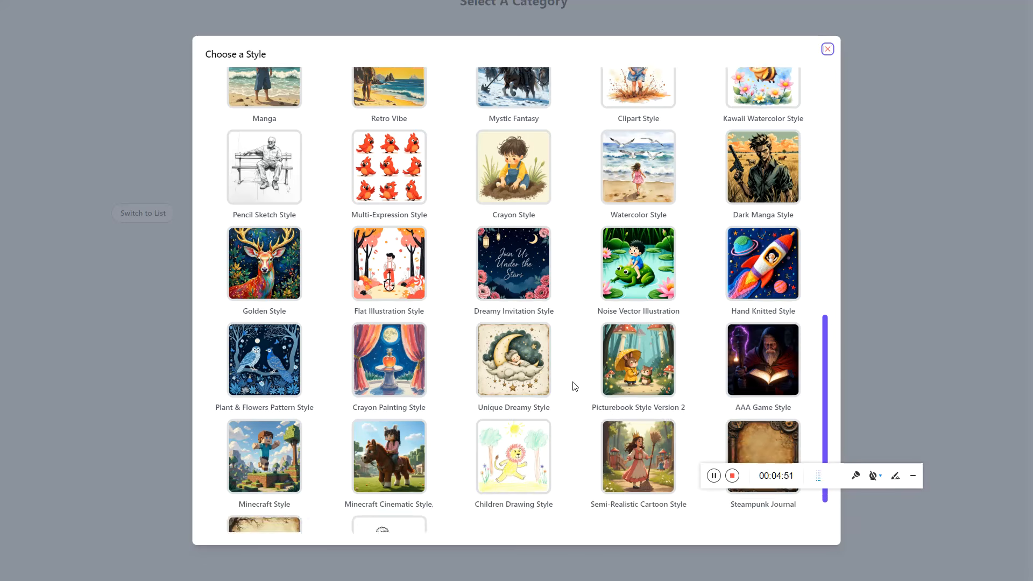
{"action": "scroll", "coordinate": [574, 385], "scroll_direction": "up", "scroll_amount": 8}
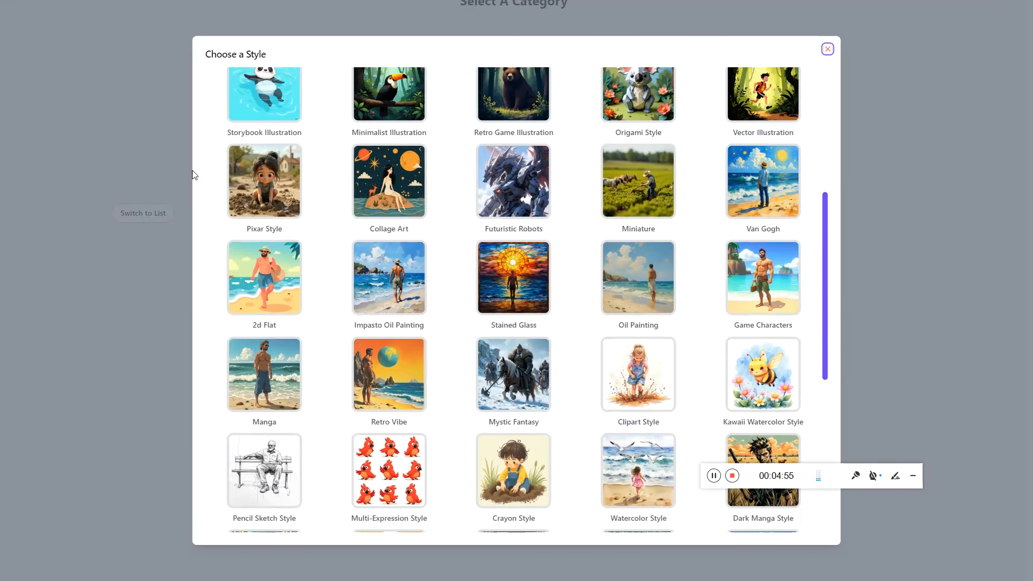
{"action": "left_click", "coordinate": [256, 195]}
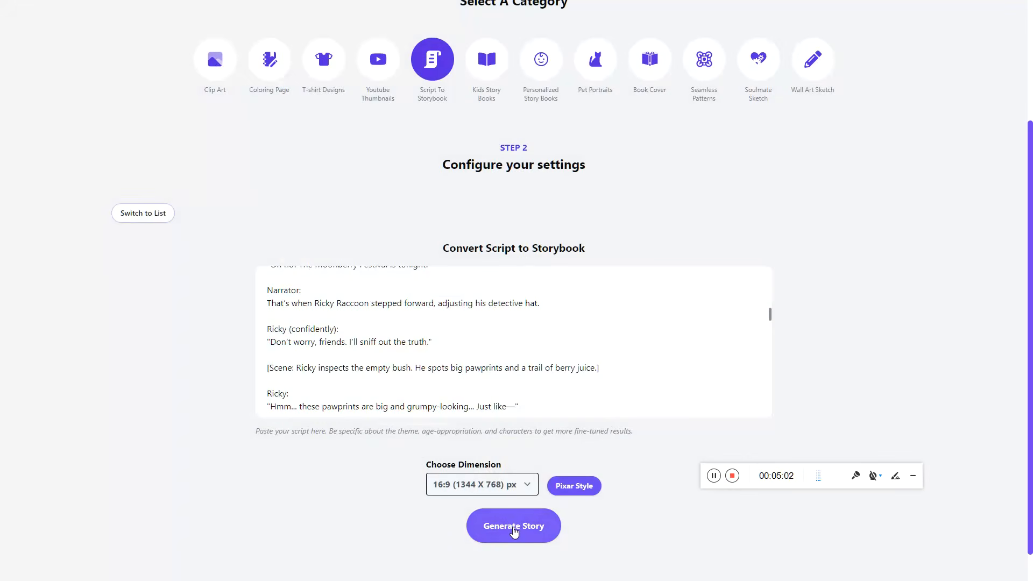
{"action": "left_click", "coordinate": [513, 527]}
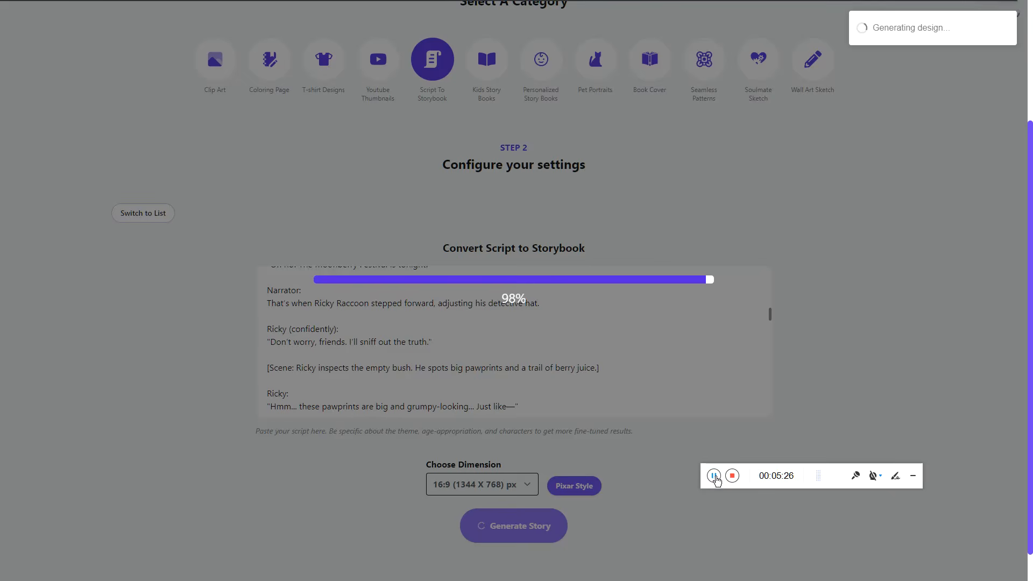
Check the processing progress of the storybook scenes in the Personal Designs gallery.
{"action": "left_click_drag", "start_coordinate": [716, 479], "coordinate": [421, 479]}
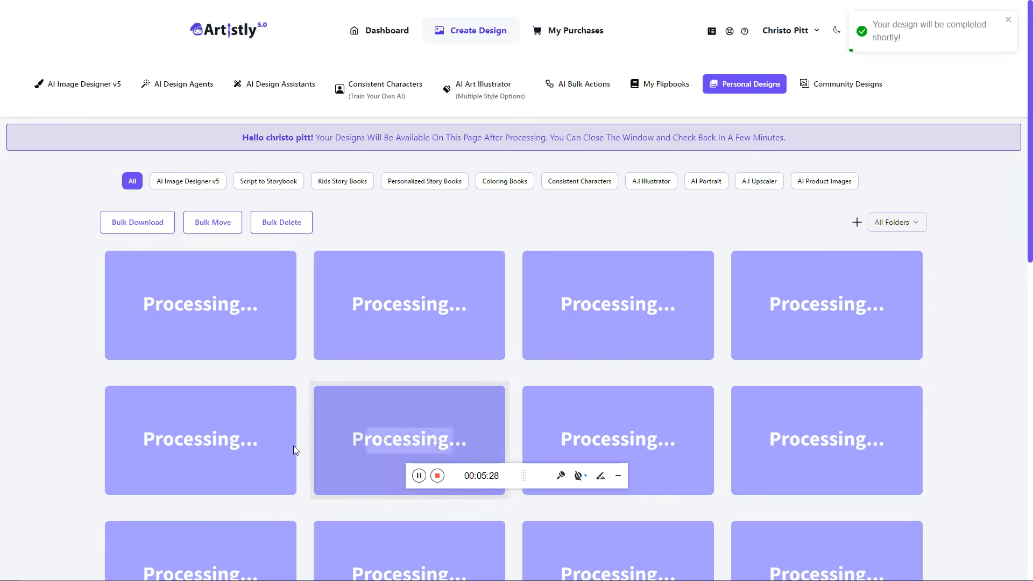
{"action": "scroll", "coordinate": [51, 387], "scroll_direction": "down", "scroll_amount": 8}
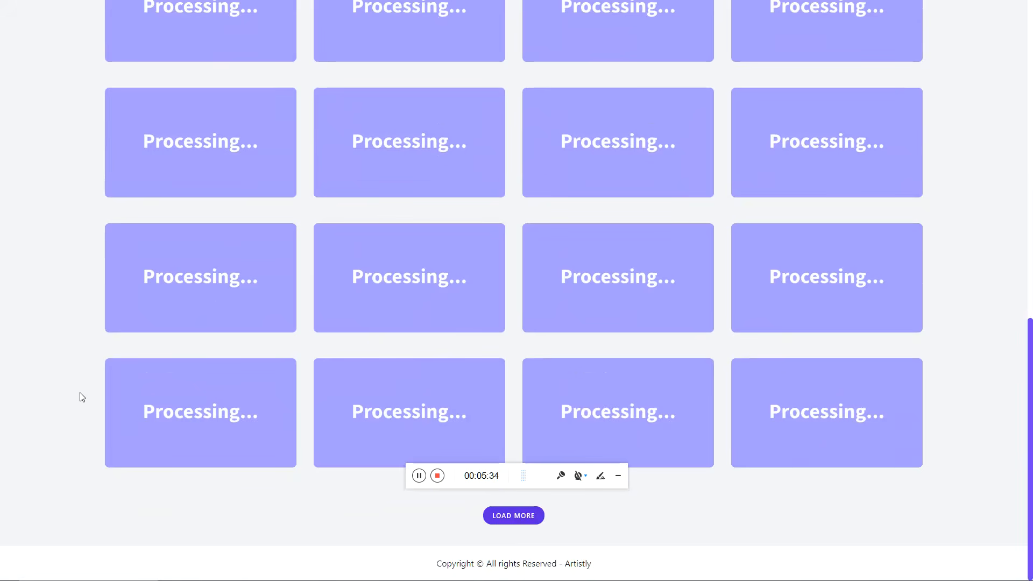
{"action": "scroll", "coordinate": [100, 398], "scroll_direction": "up", "scroll_amount": 10}
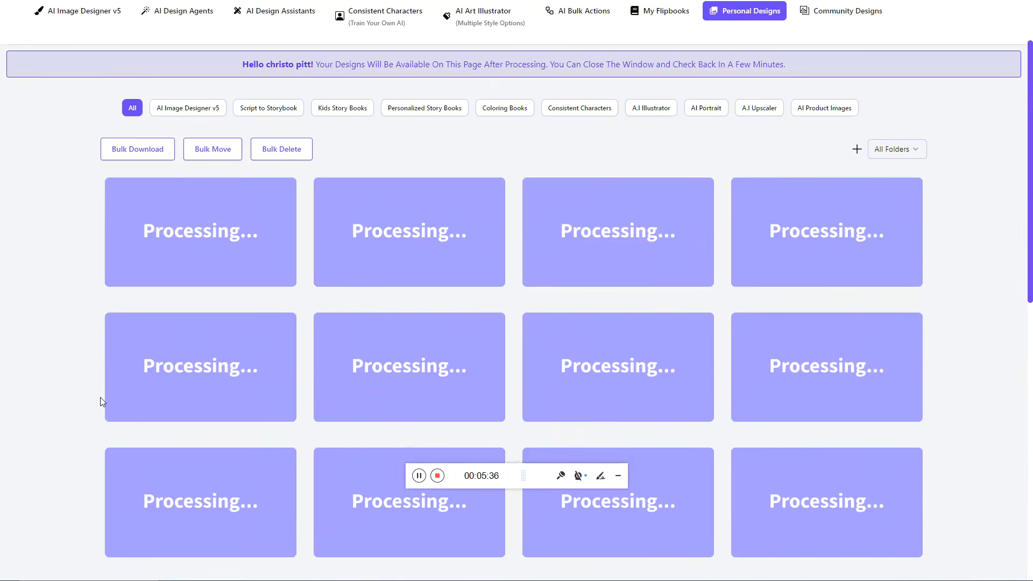
{"action": "mouse_move", "coordinate": [184, 419]}
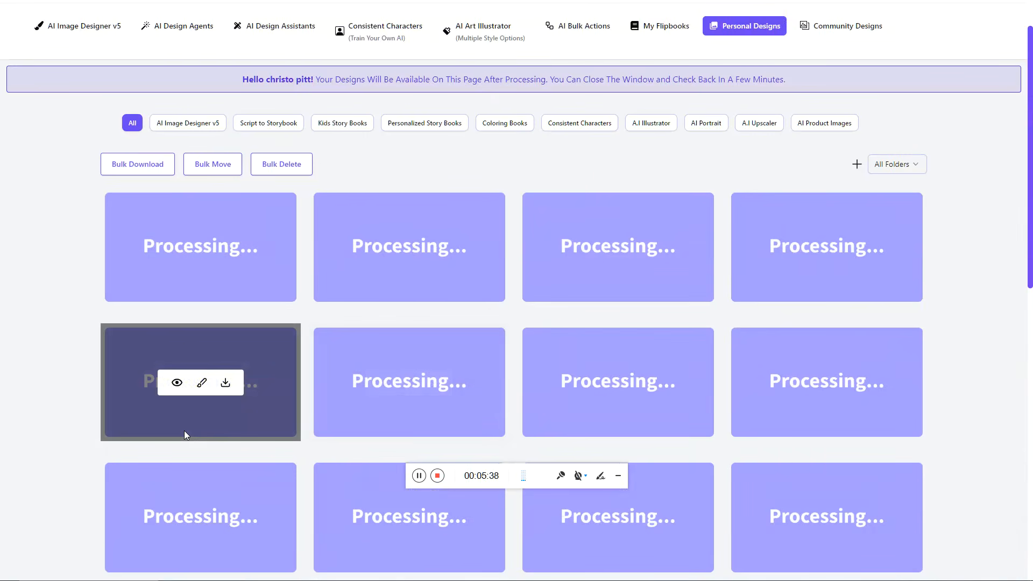
{"action": "scroll", "coordinate": [56, 380], "scroll_direction": "down", "scroll_amount": 8}
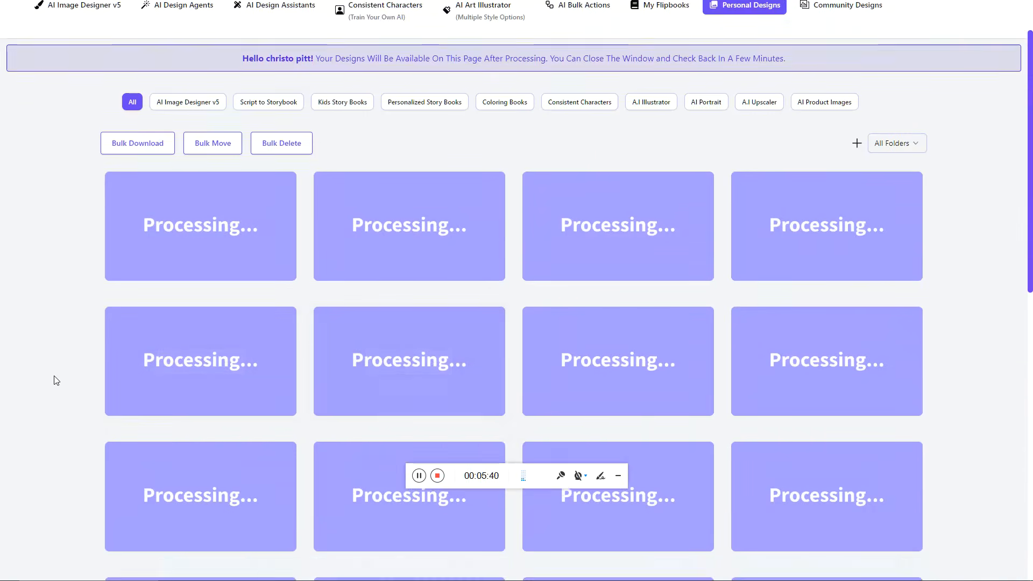
{"action": "scroll", "coordinate": [55, 381], "scroll_direction": "up", "scroll_amount": 8}
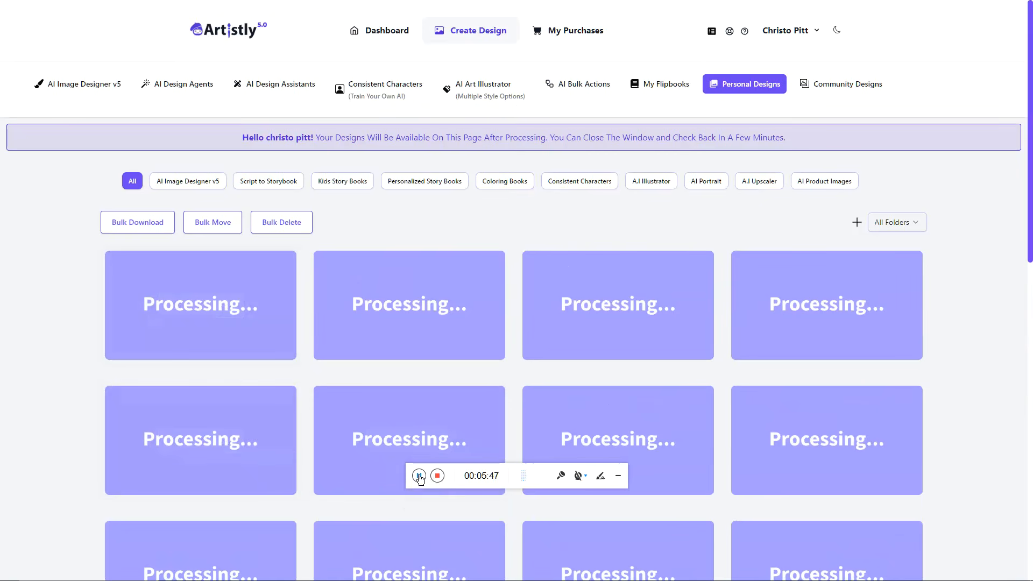
{"action": "left_click", "coordinate": [420, 476]}
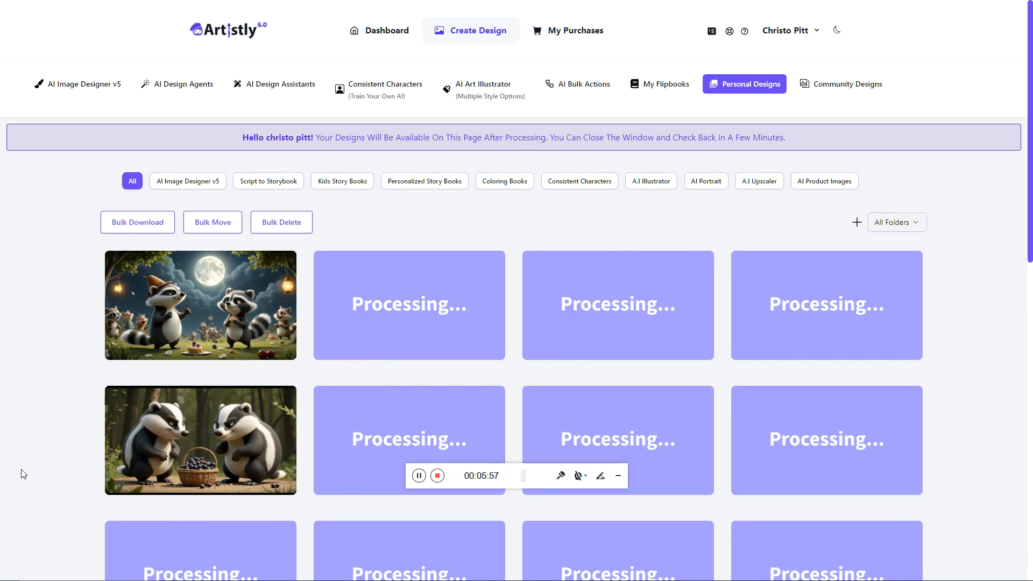
{"action": "mouse_move", "coordinate": [235, 451]}
{"action": "scroll", "coordinate": [974, 363], "scroll_direction": "down", "scroll_amount": 8}
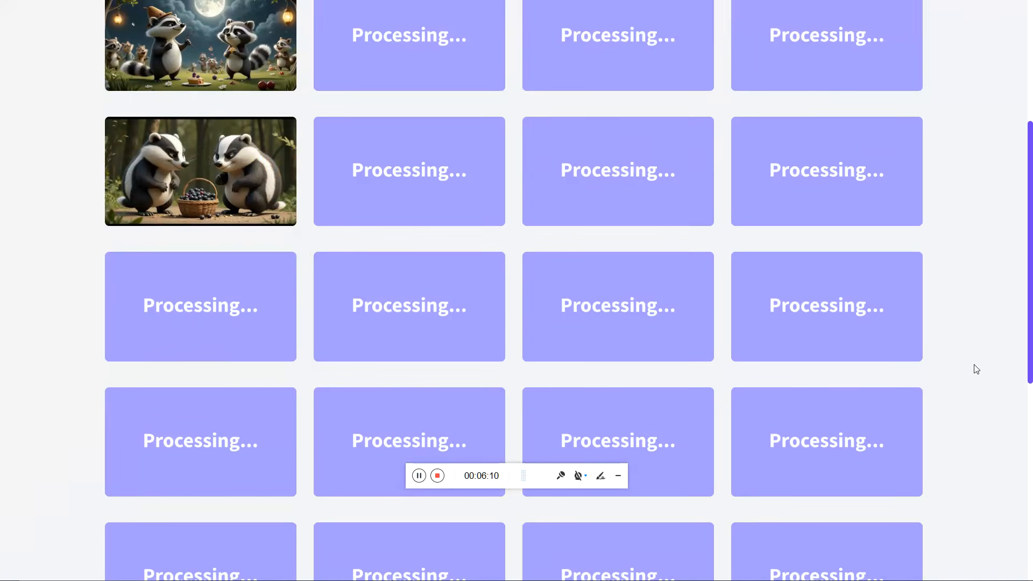
{"action": "scroll", "coordinate": [973, 368], "scroll_direction": "up", "scroll_amount": 8}
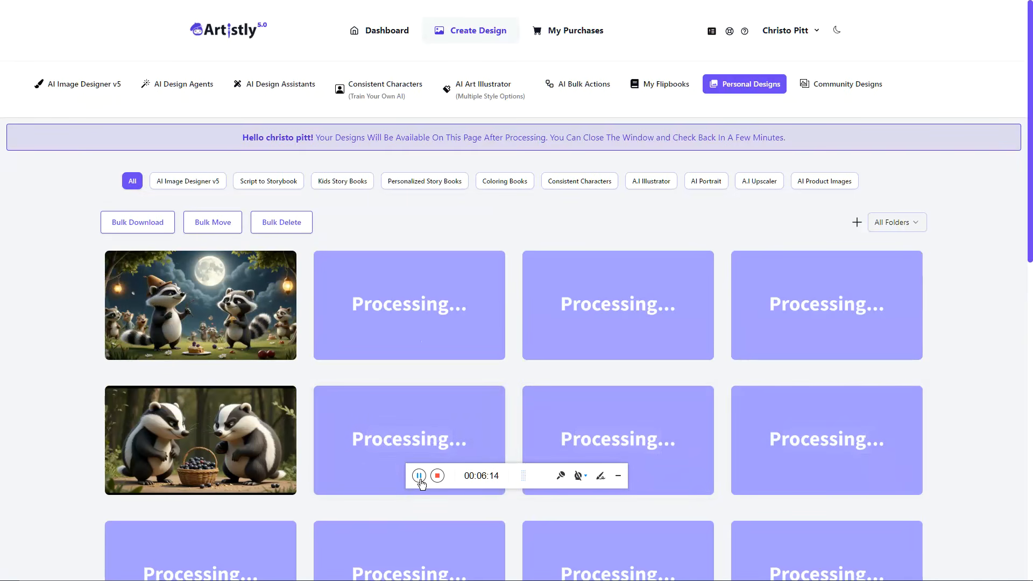
Review the details and design prompts of the animals gathered around the bare bush and the frantic squirrel close-up.
{"action": "scroll", "coordinate": [473, 447], "scroll_direction": "down", "scroll_amount": 8}
{"action": "mouse_move", "coordinate": [536, 353]}
{"action": "mouse_move", "coordinate": [177, 364]}
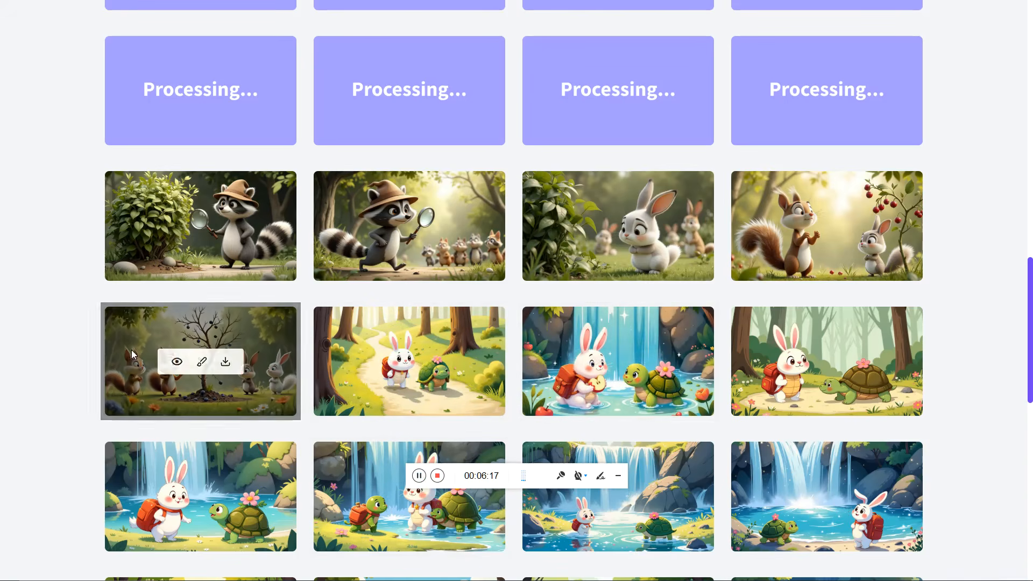
{"action": "left_click", "coordinate": [178, 364]}
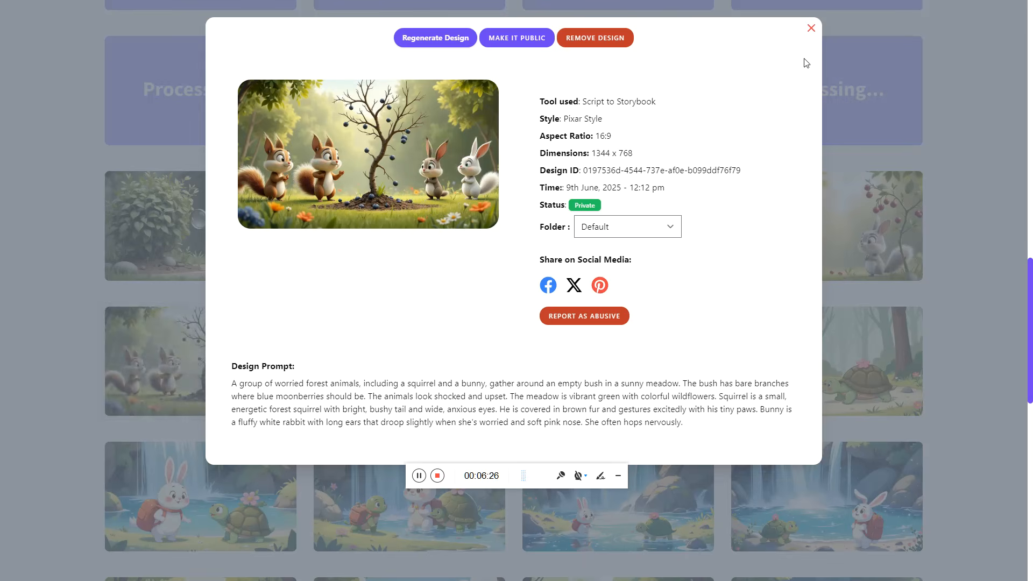
{"action": "left_click", "coordinate": [813, 30]}
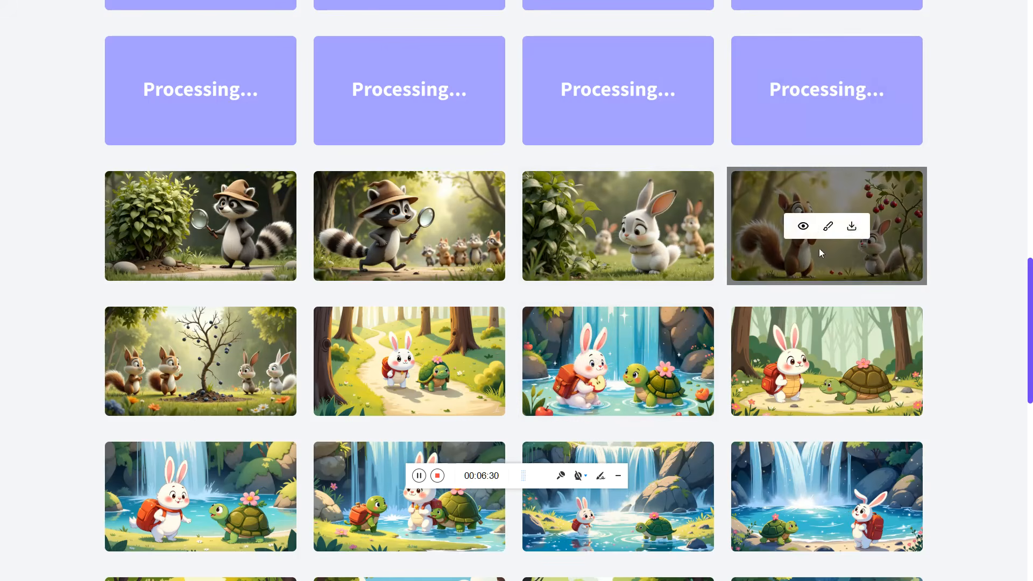
{"action": "left_click", "coordinate": [802, 227]}
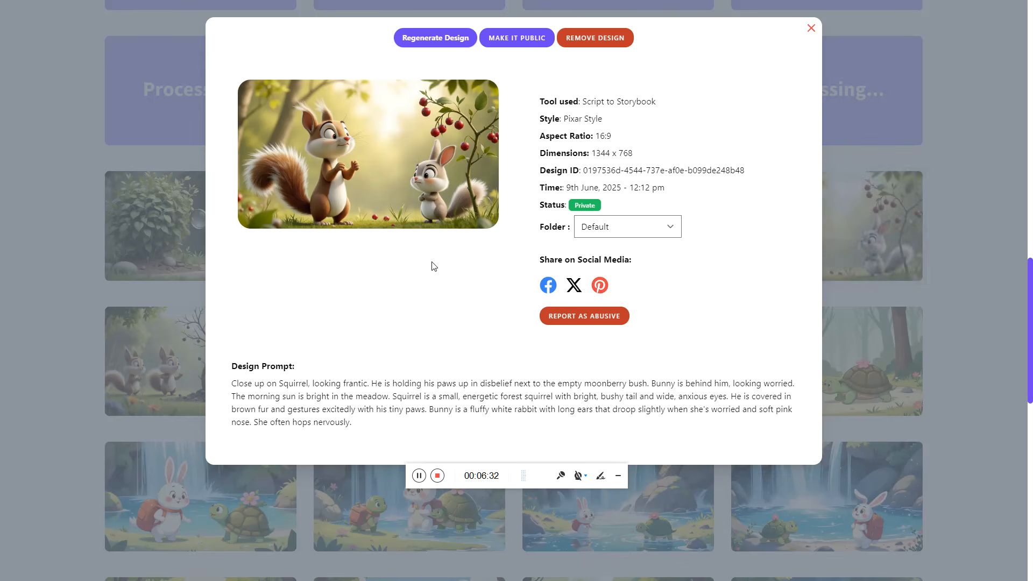
{"action": "left_click", "coordinate": [811, 28]}
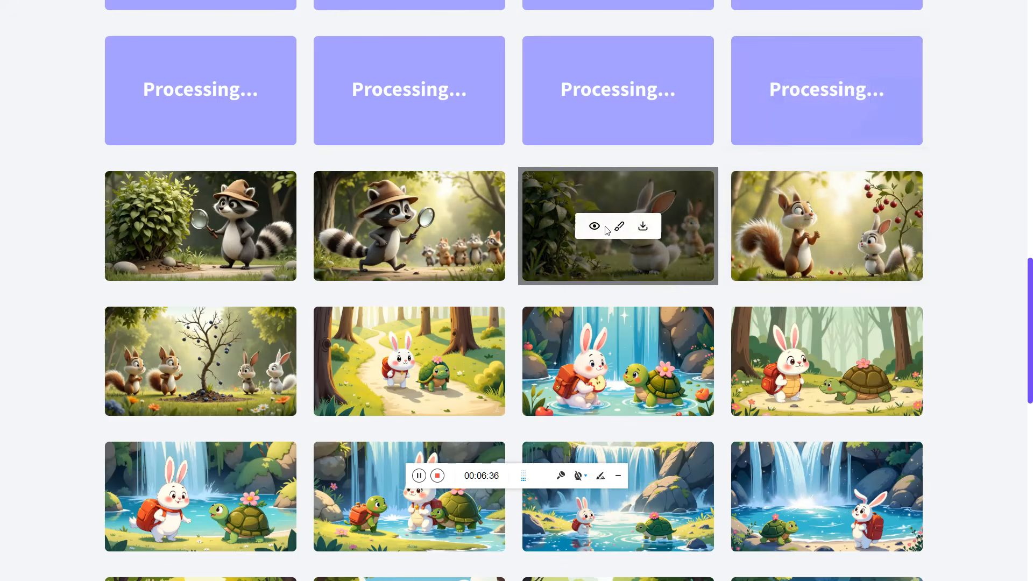
Review the details and design prompts of the sad bunny close-up and the raccoon walking with a magnifying glass.
{"action": "left_click", "coordinate": [594, 227]}
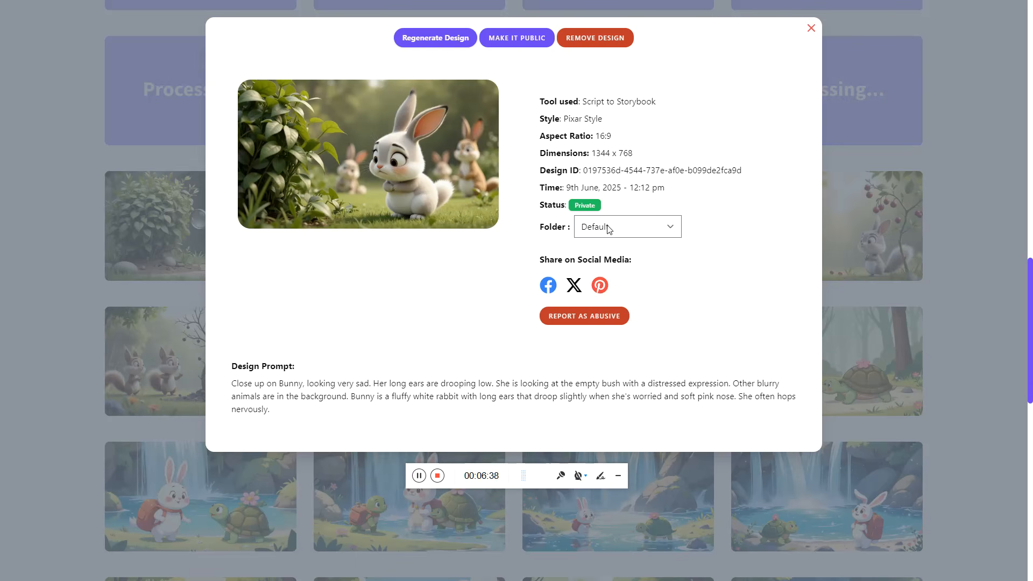
{"action": "left_click", "coordinate": [810, 28]}
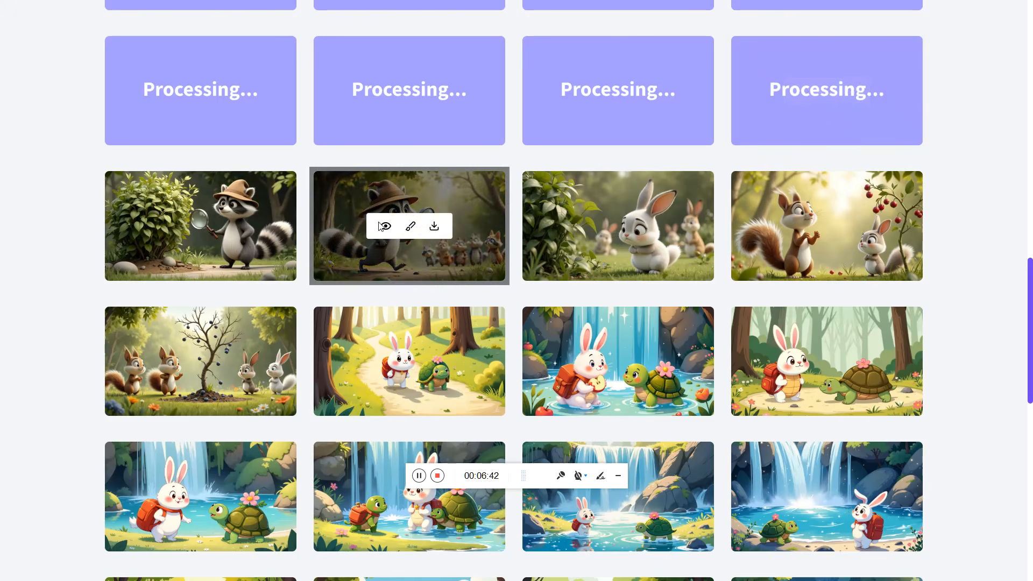
{"action": "left_click", "coordinate": [386, 226]}
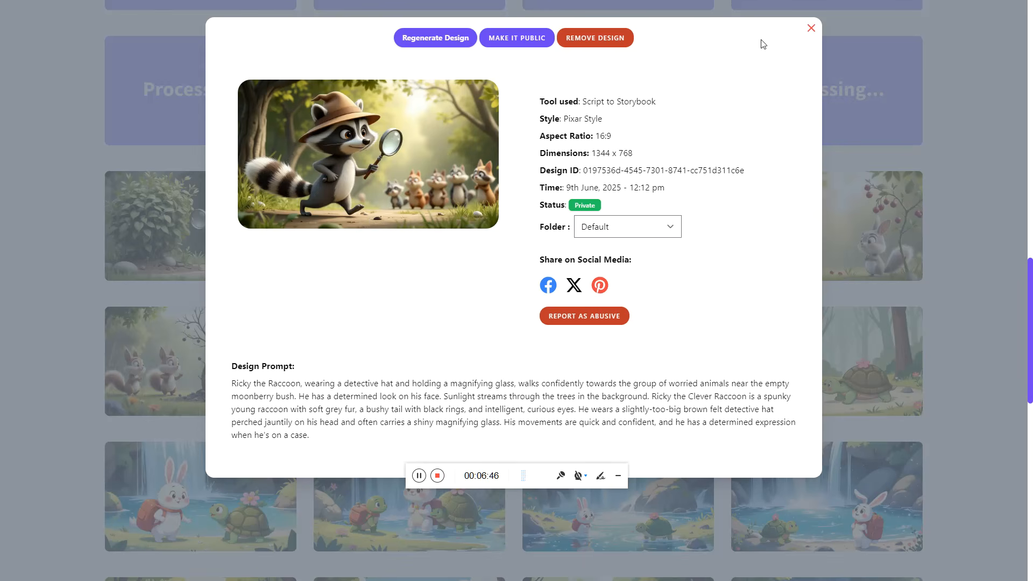
{"action": "left_click", "coordinate": [811, 28]}
Examine the generated Ricky Raccoon scenes throughout the gallery, including the raccoon with the badger thought bubble.
{"action": "mouse_move", "coordinate": [240, 200]}
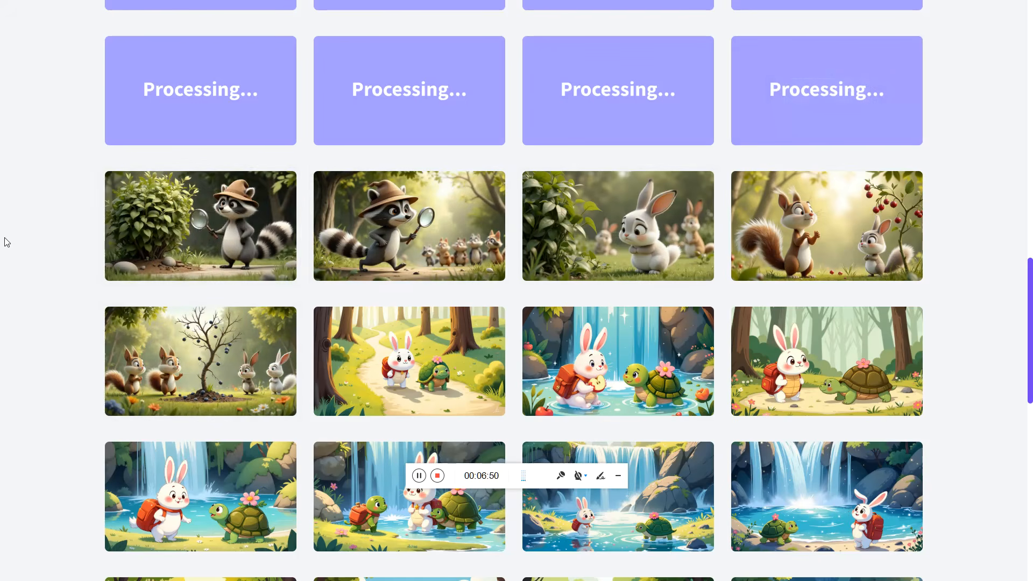
{"action": "scroll", "coordinate": [6, 245], "scroll_direction": "up", "scroll_amount": 1}
{"action": "mouse_move", "coordinate": [145, 300]}
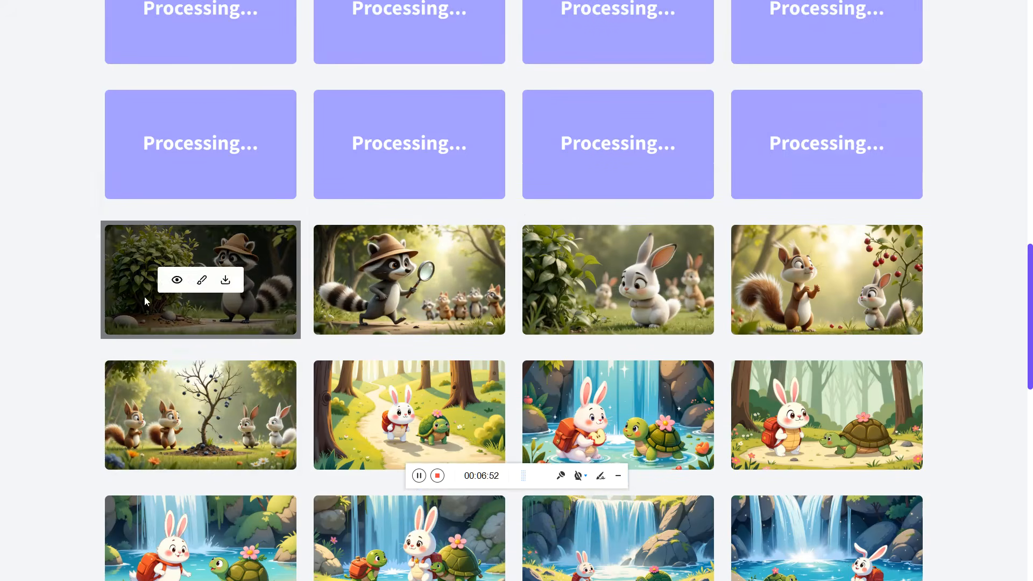
{"action": "scroll", "coordinate": [230, 321], "scroll_direction": "up", "scroll_amount": 2}
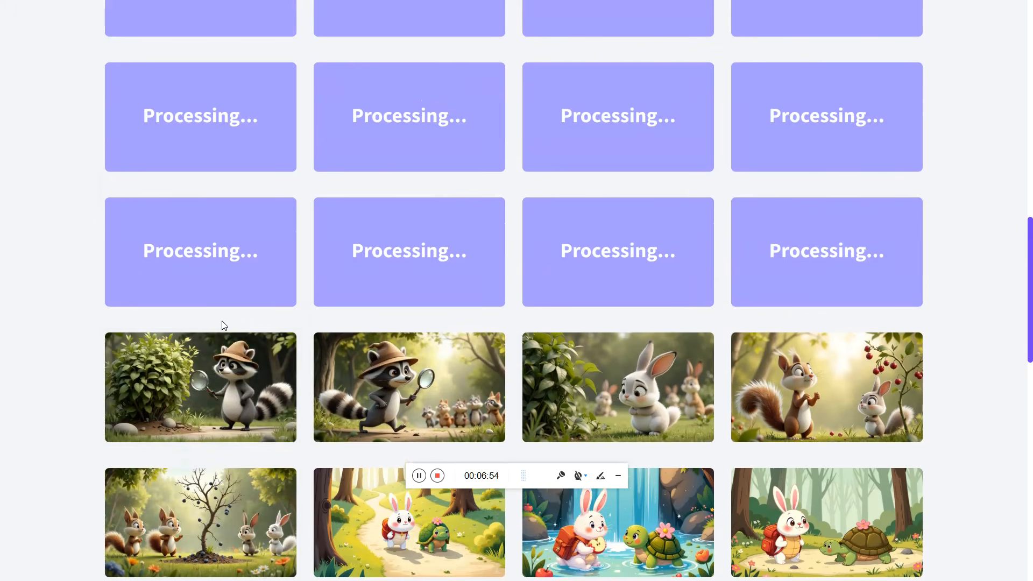
{"action": "scroll", "coordinate": [499, 228], "scroll_direction": "up", "scroll_amount": 8}
{"action": "scroll", "coordinate": [464, 250], "scroll_direction": "up", "scroll_amount": 8}
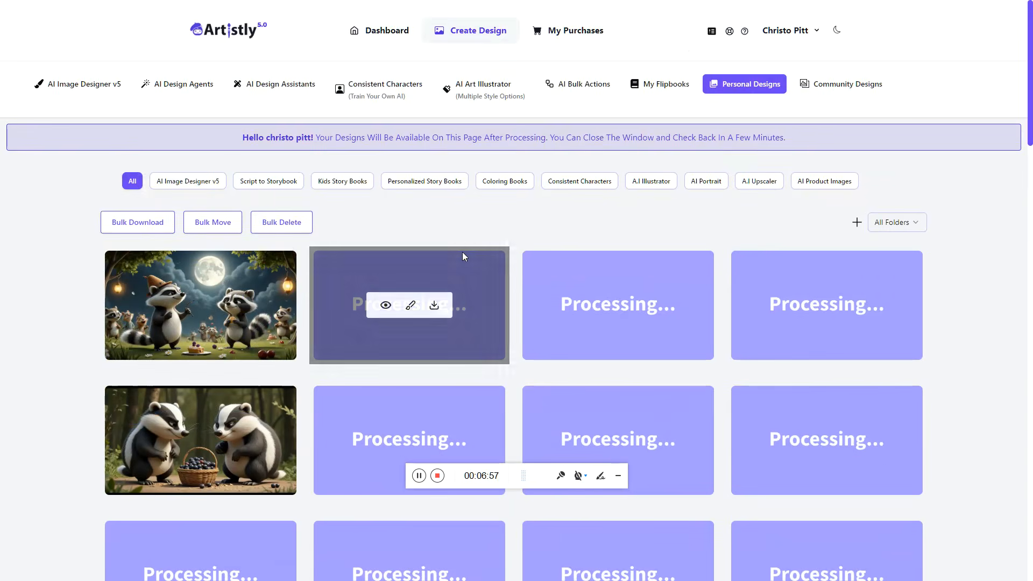
{"action": "scroll", "coordinate": [462, 253], "scroll_direction": "down", "scroll_amount": 10}
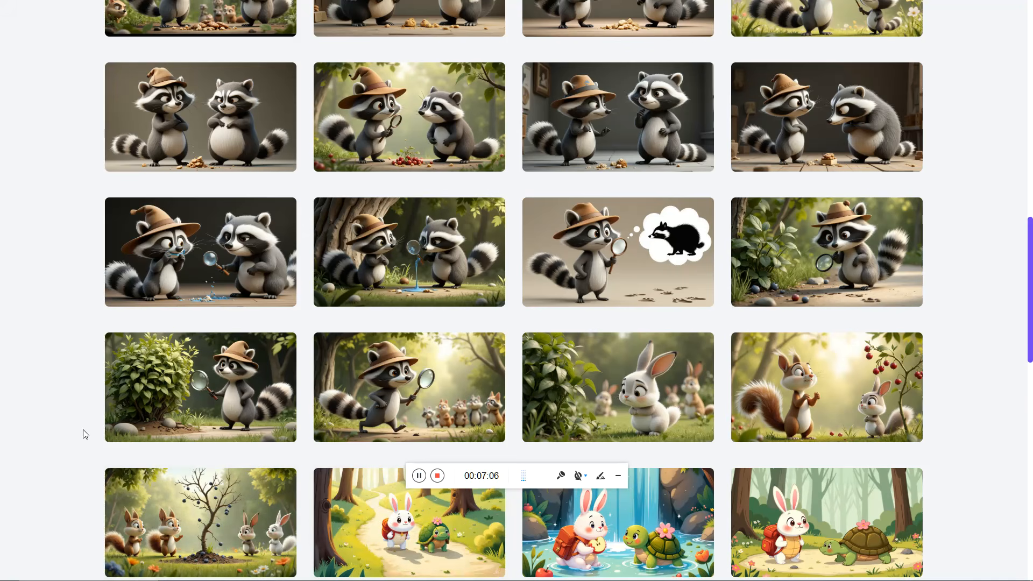
{"action": "scroll", "coordinate": [84, 434], "scroll_direction": "up", "scroll_amount": 10}
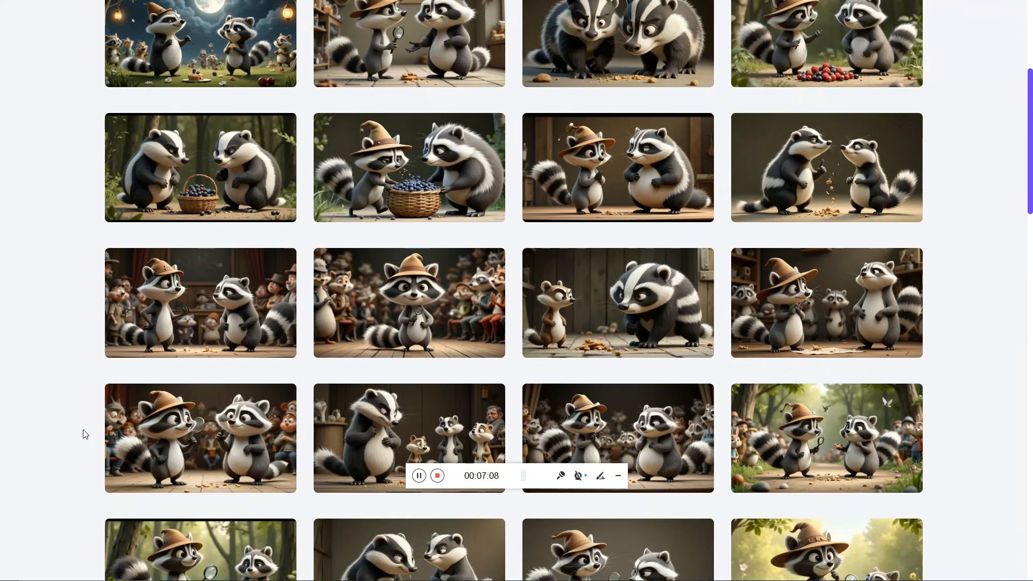
{"action": "scroll", "coordinate": [84, 433], "scroll_direction": "up", "scroll_amount": 3}
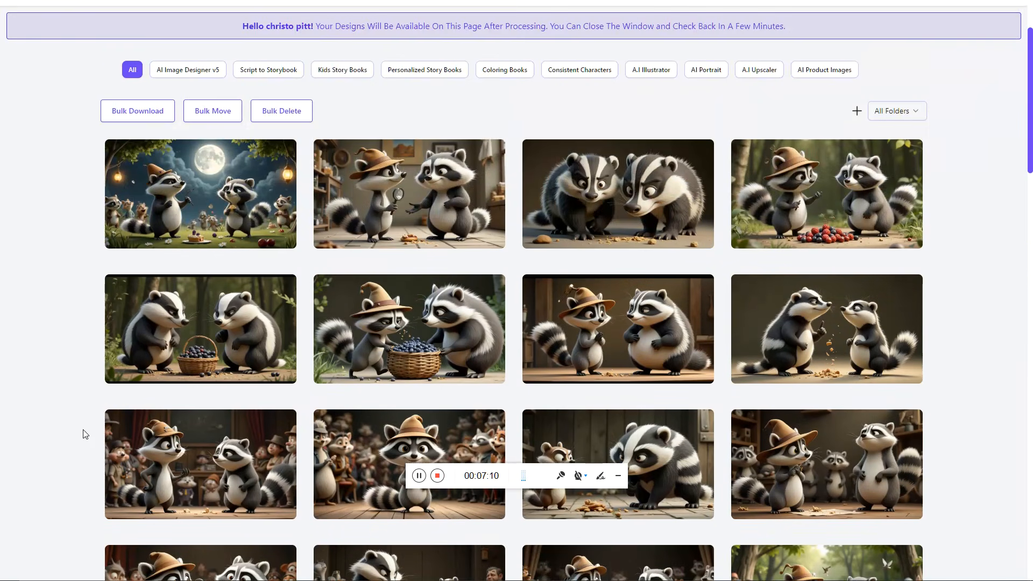
{"action": "scroll", "coordinate": [83, 434], "scroll_direction": "down", "scroll_amount": 10}
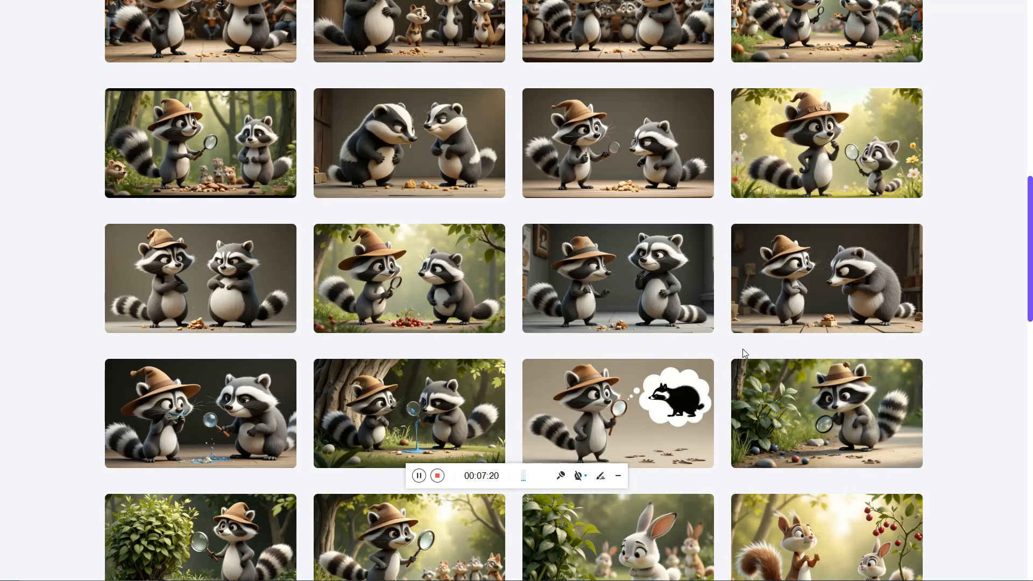
{"action": "mouse_move", "coordinate": [579, 454]}
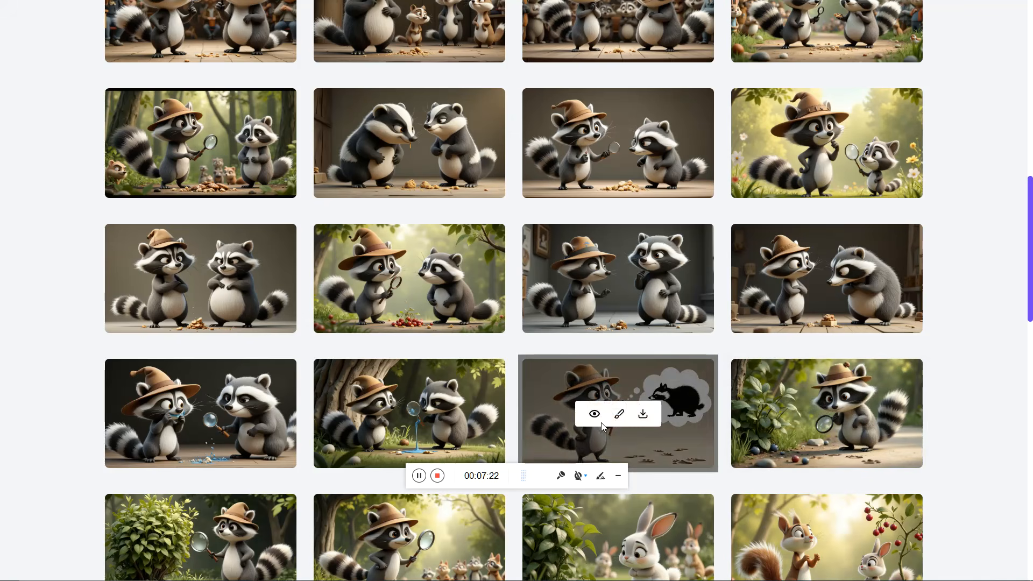
{"action": "mouse_move", "coordinate": [728, 407]}
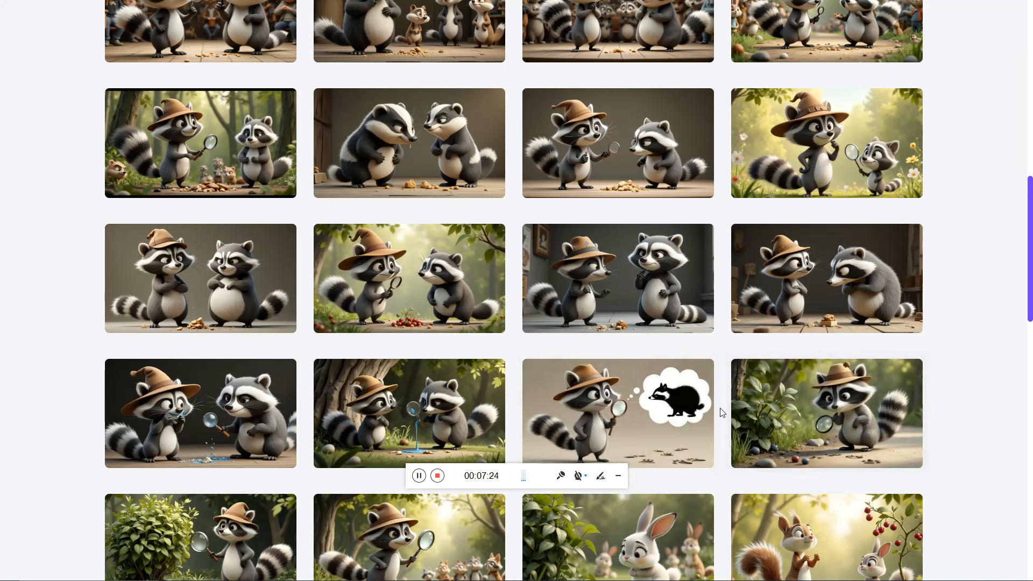
Look over the generated scenes from the badger thought bubble back up to the moonlit forest celebration at the gallery's start.
{"action": "mouse_move", "coordinate": [611, 425]}
{"action": "scroll", "coordinate": [79, 390], "scroll_direction": "up", "scroll_amount": 1}
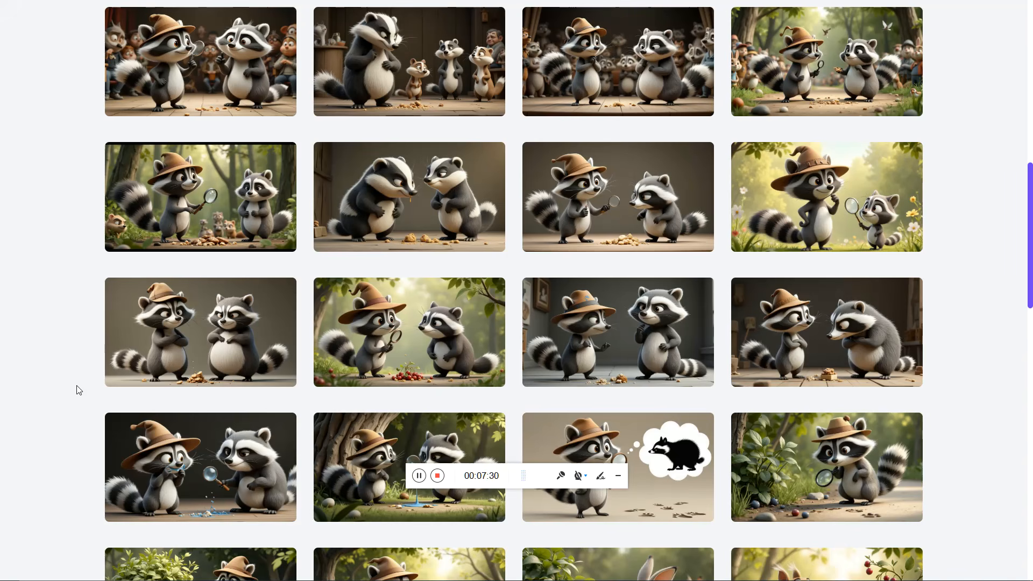
{"action": "scroll", "coordinate": [79, 390], "scroll_direction": "up", "scroll_amount": 2}
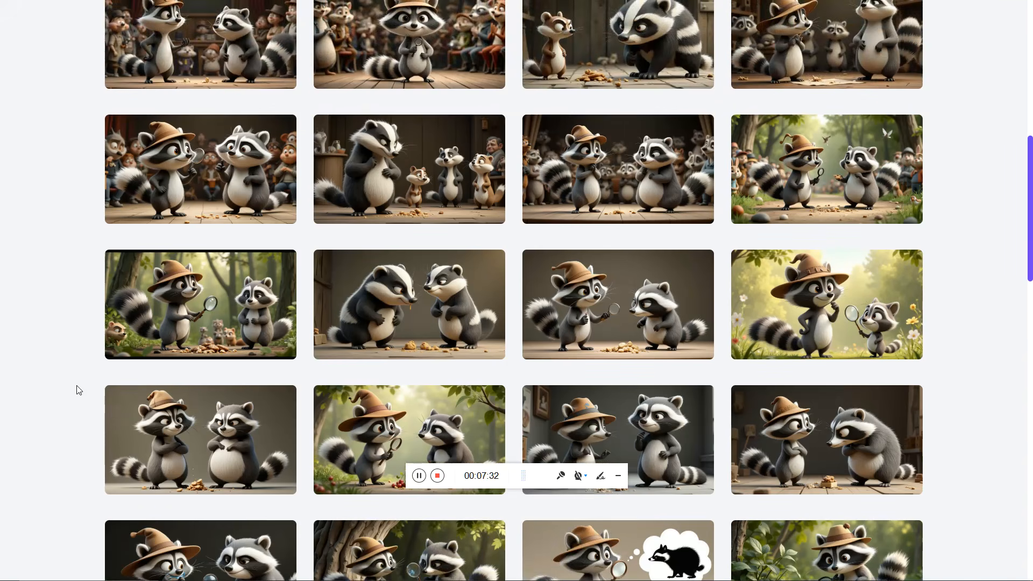
{"action": "scroll", "coordinate": [79, 390], "scroll_direction": "up", "scroll_amount": 1}
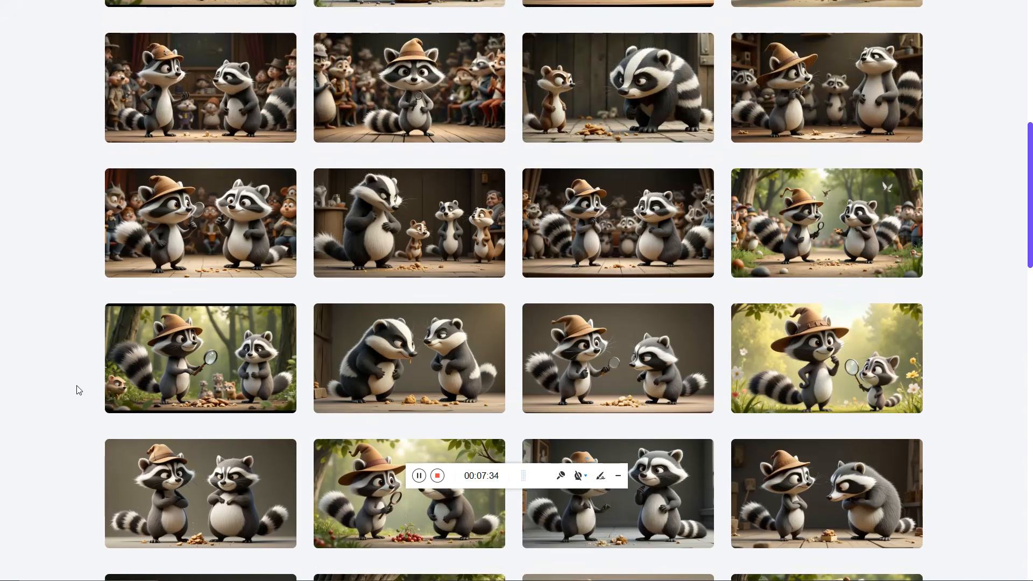
{"action": "scroll", "coordinate": [79, 390], "scroll_direction": "up", "scroll_amount": 1}
{"action": "scroll", "coordinate": [79, 390], "scroll_direction": "up", "scroll_amount": 3}
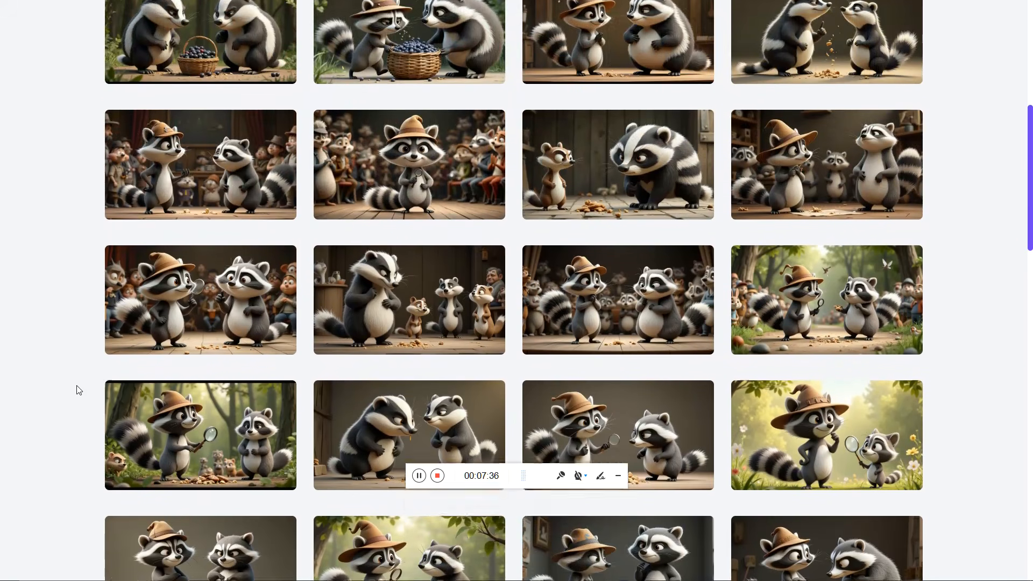
{"action": "mouse_move", "coordinate": [337, 182]}
{"action": "mouse_move", "coordinate": [528, 186]}
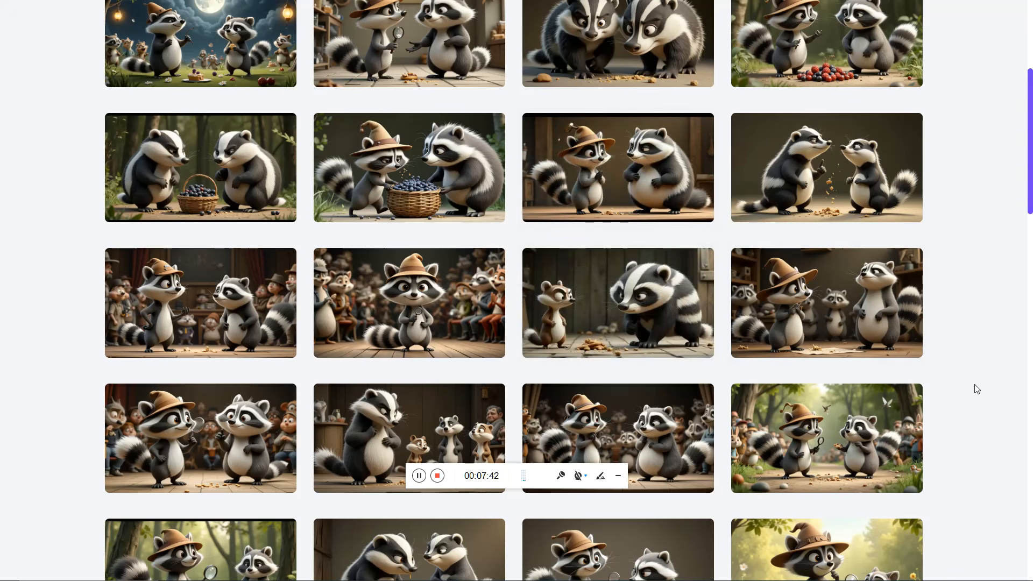
{"action": "scroll", "coordinate": [977, 389], "scroll_direction": "up", "scroll_amount": 2}
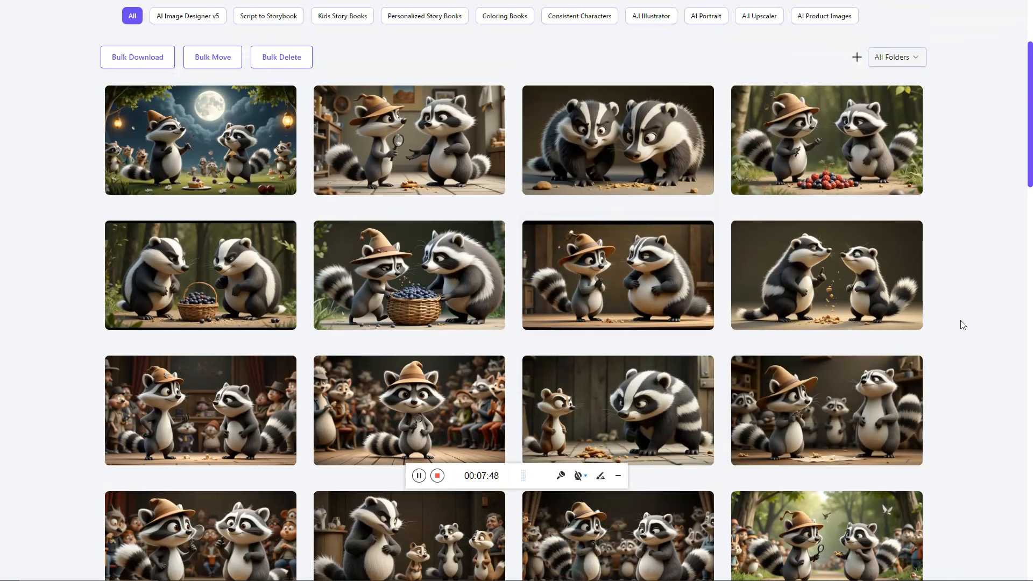
{"action": "scroll", "coordinate": [963, 325], "scroll_direction": "down", "scroll_amount": 8}
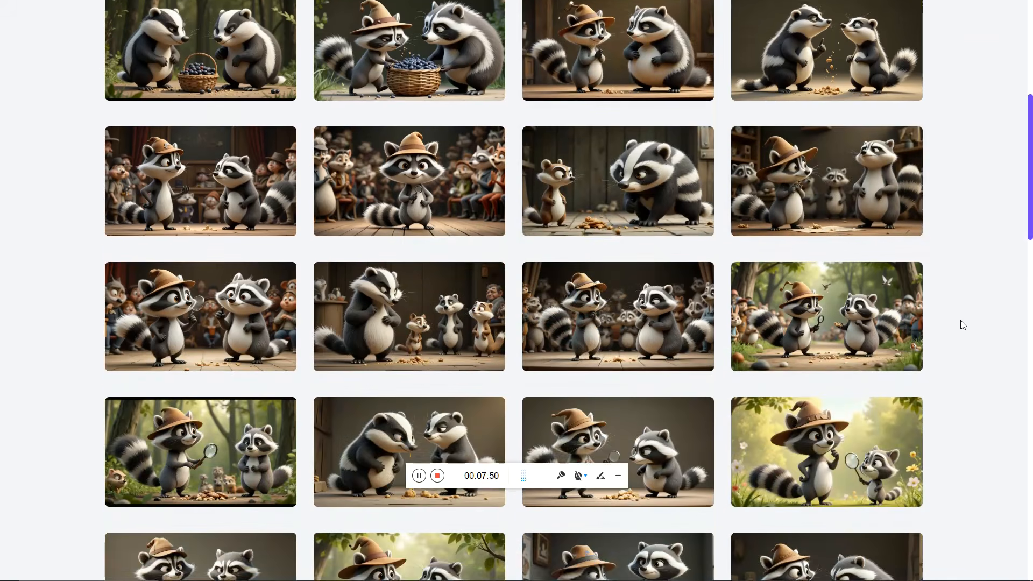
{"action": "scroll", "coordinate": [962, 325], "scroll_direction": "up", "scroll_amount": 10}
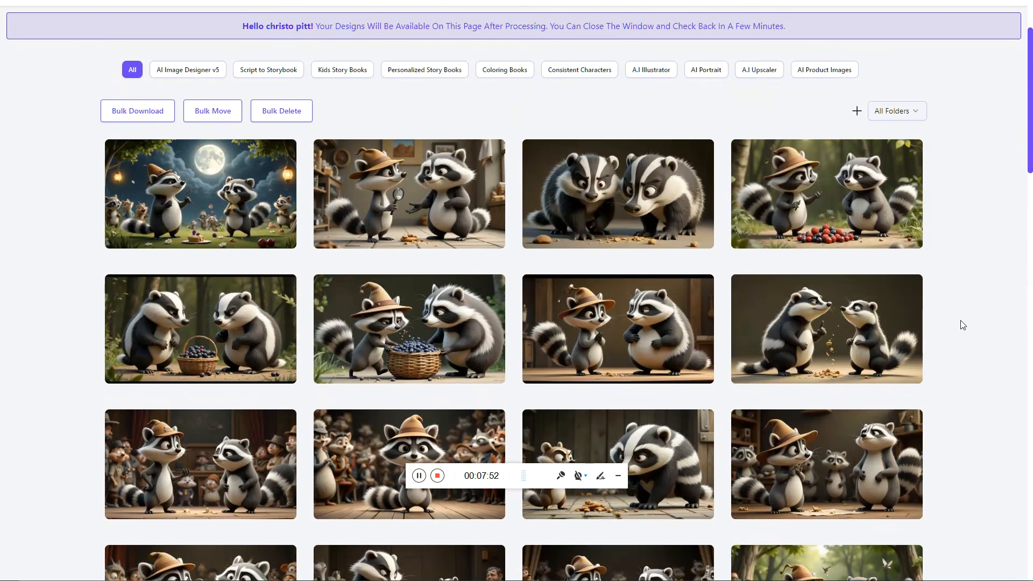
Start a bulk download and select the first four rows of raccoon and badger scenes.
{"action": "left_click", "coordinate": [130, 114]}
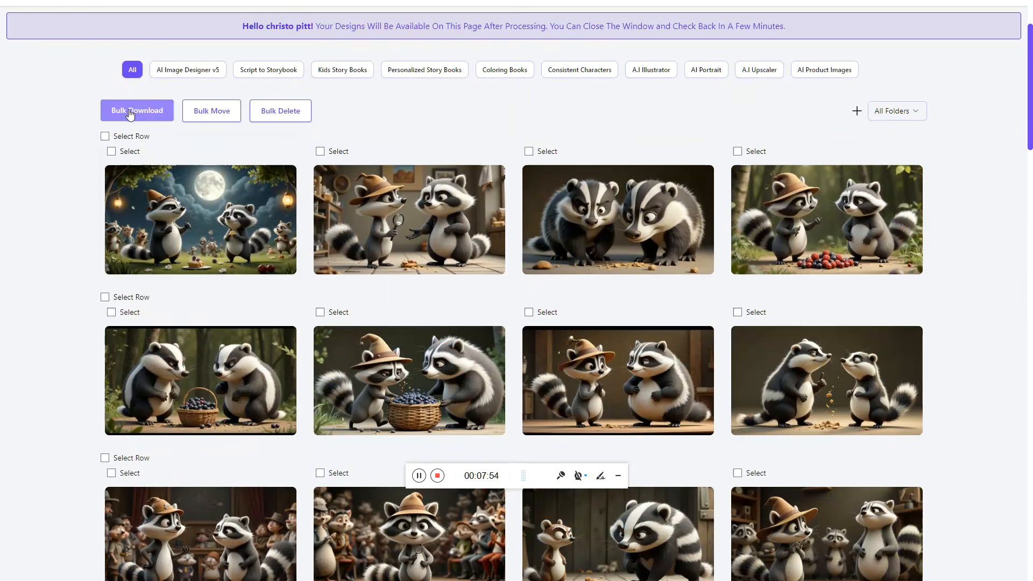
{"action": "left_click", "coordinate": [105, 136]}
{"action": "left_click", "coordinate": [105, 297]}
{"action": "scroll", "coordinate": [86, 294], "scroll_direction": "down", "scroll_amount": 4}
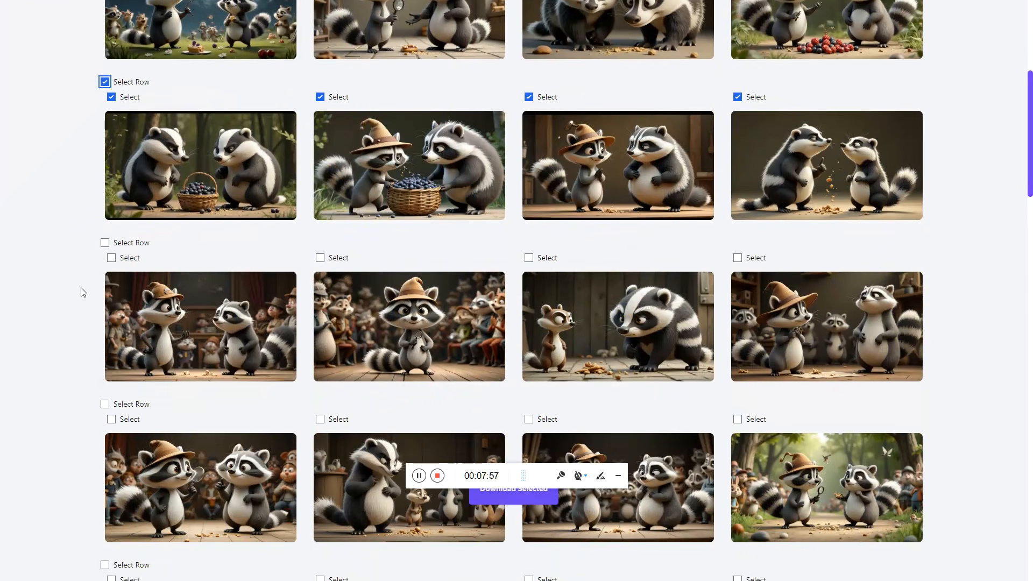
{"action": "left_click", "coordinate": [105, 242]}
{"action": "left_click", "coordinate": [104, 404]}
{"action": "scroll", "coordinate": [61, 354], "scroll_direction": "down", "scroll_amount": 2}
{"action": "scroll", "coordinate": [61, 352], "scroll_direction": "down", "scroll_amount": 4}
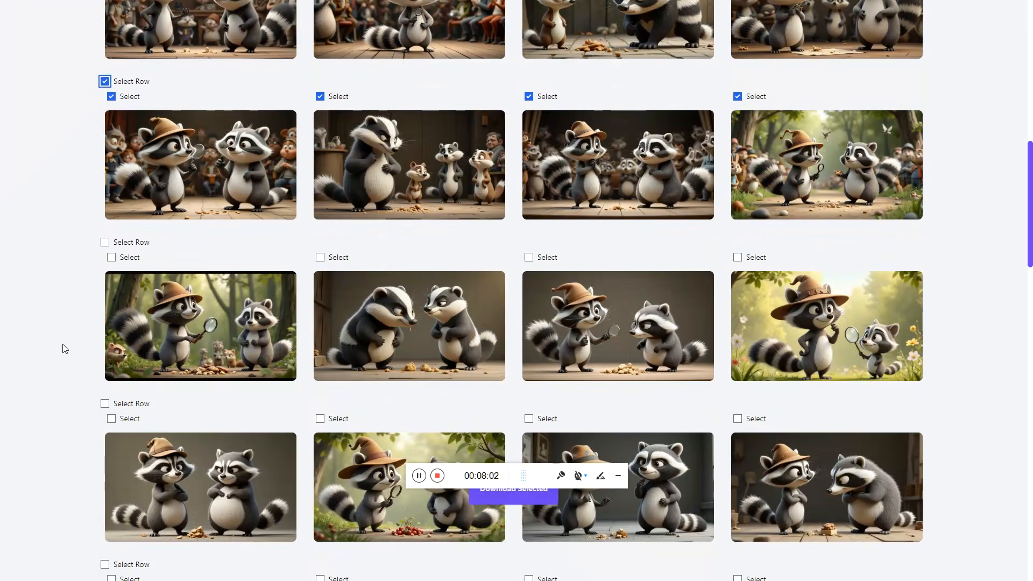
Add the next four rows of Ricky Raccoon scenes and the single bare-bush scene to the download selection.
{"action": "left_click", "coordinate": [105, 242]}
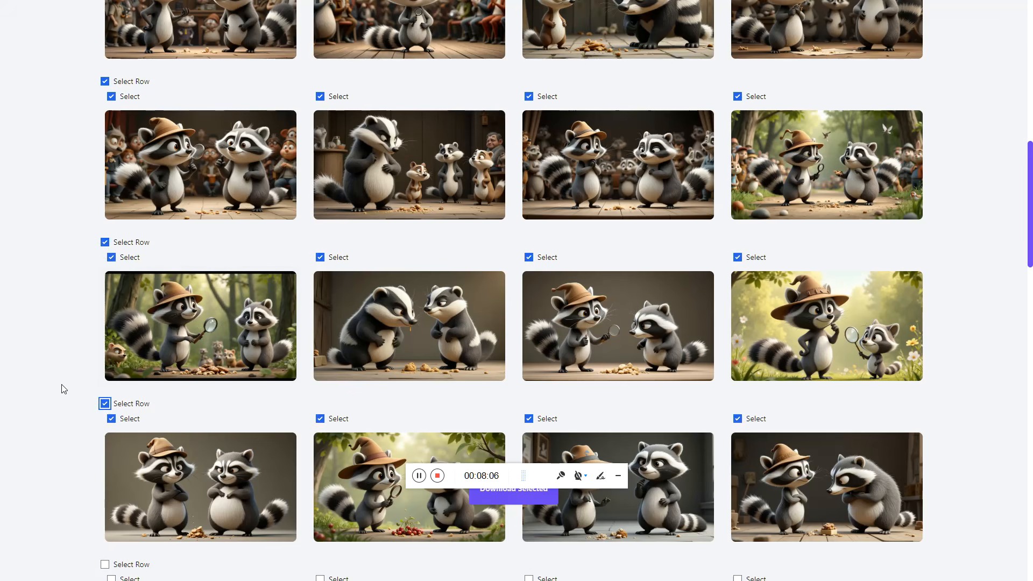
{"action": "scroll", "coordinate": [67, 372], "scroll_direction": "down", "scroll_amount": 1}
{"action": "left_click", "coordinate": [105, 349]}
{"action": "scroll", "coordinate": [51, 351], "scroll_direction": "down", "scroll_amount": 5}
{"action": "left_click", "coordinate": [105, 241]}
{"action": "scroll", "coordinate": [93, 316], "scroll_direction": "down", "scroll_amount": 3}
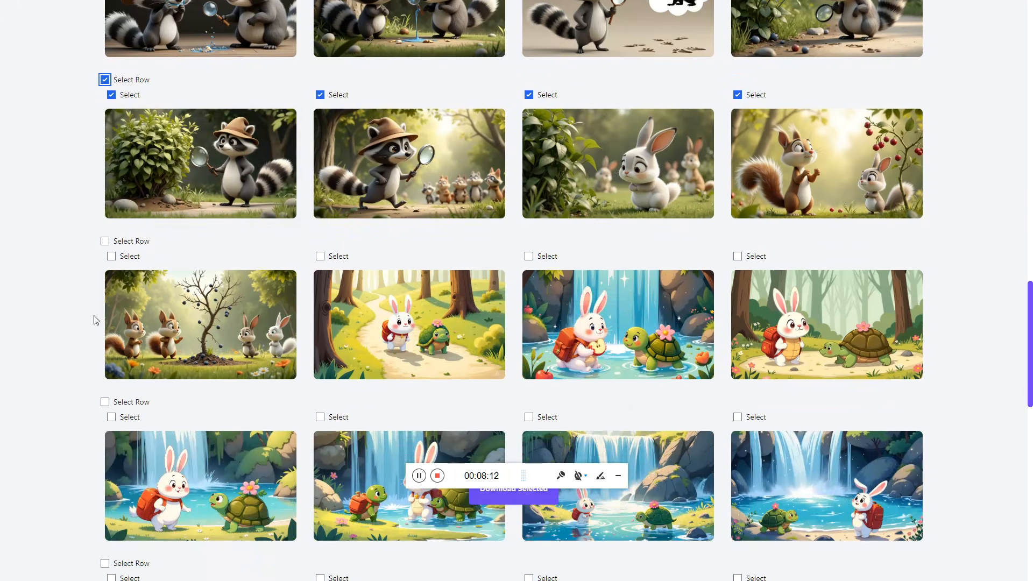
{"action": "left_click", "coordinate": [114, 257]}
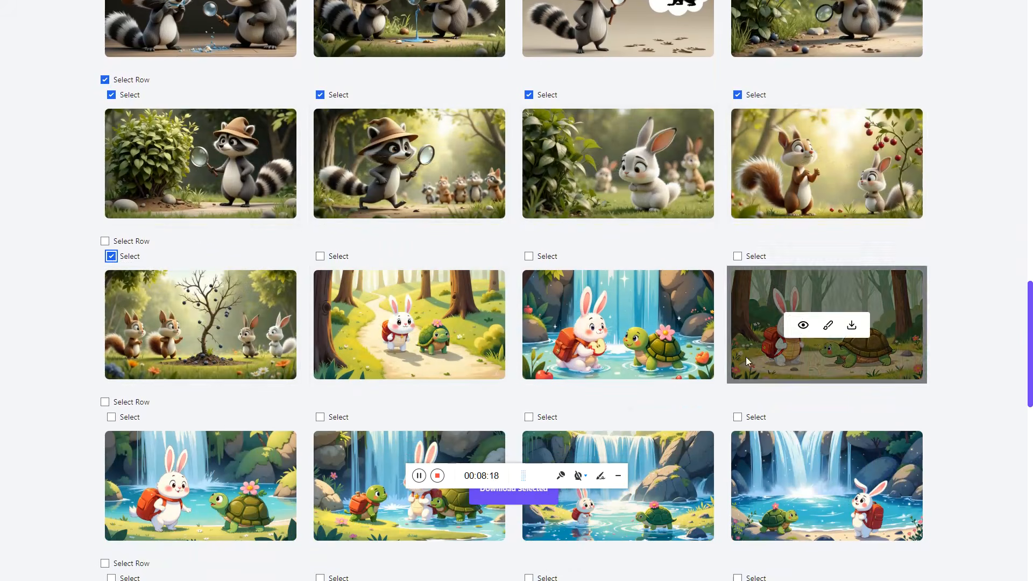
Try to download the selected storybook scenes as a ZIP, dismiss the dialog and clear the whole selection.
{"action": "scroll", "coordinate": [57, 260], "scroll_direction": "up", "scroll_amount": 5}
{"action": "scroll", "coordinate": [57, 261], "scroll_direction": "up", "scroll_amount": 8}
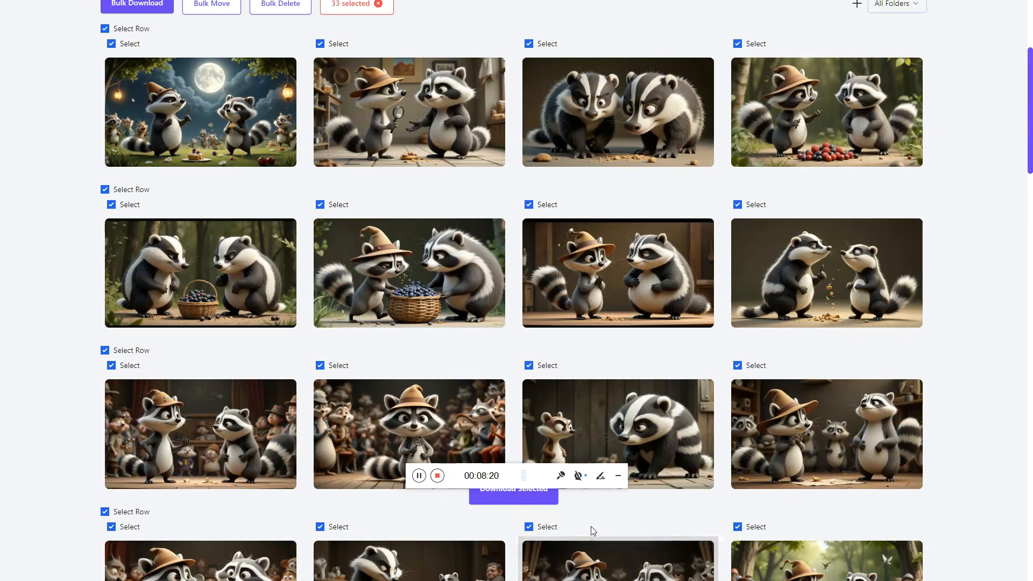
{"action": "left_click_drag", "start_coordinate": [518, 475], "coordinate": [889, 449]}
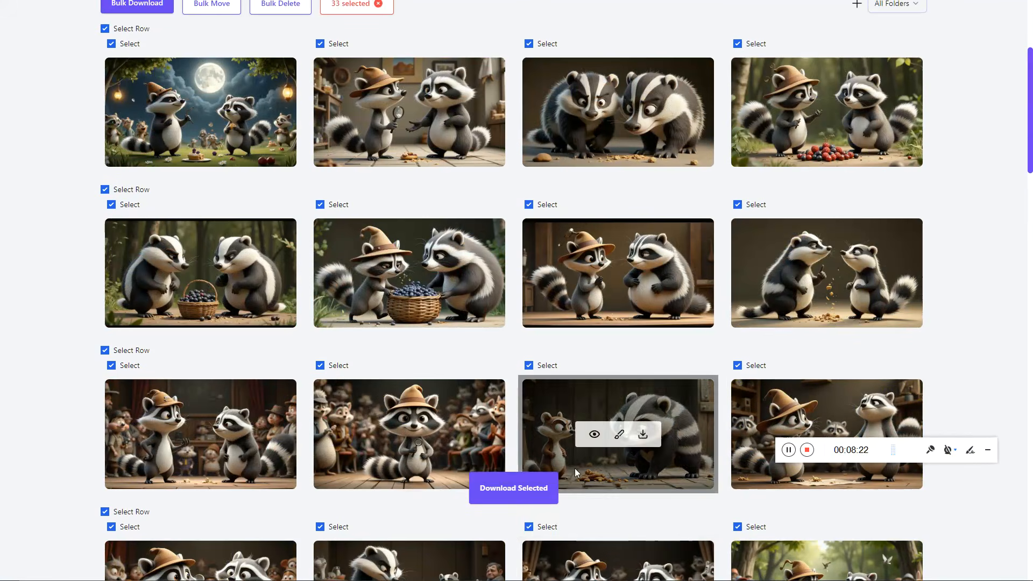
{"action": "left_click", "coordinate": [508, 491]}
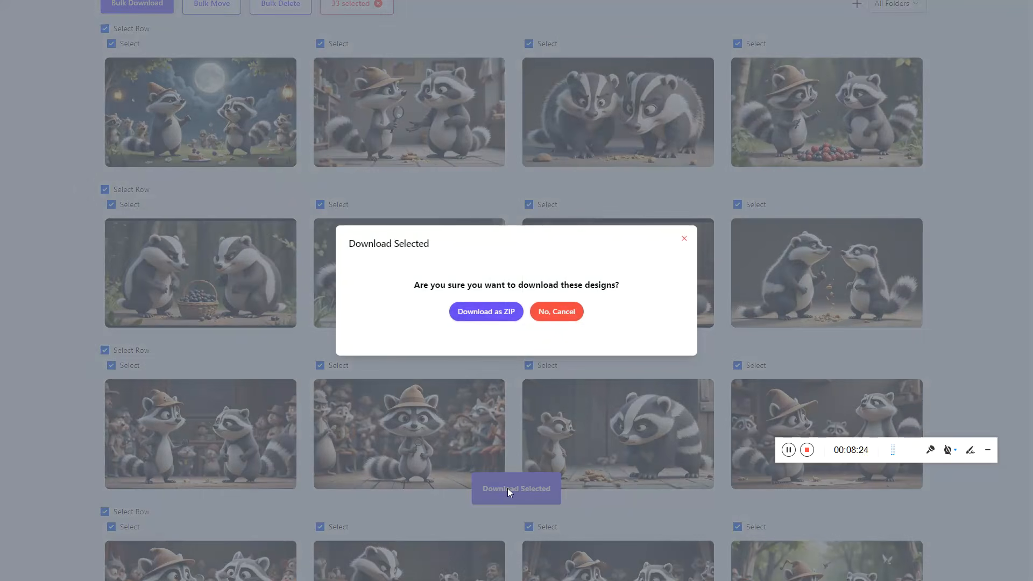
{"action": "left_click", "coordinate": [491, 316]}
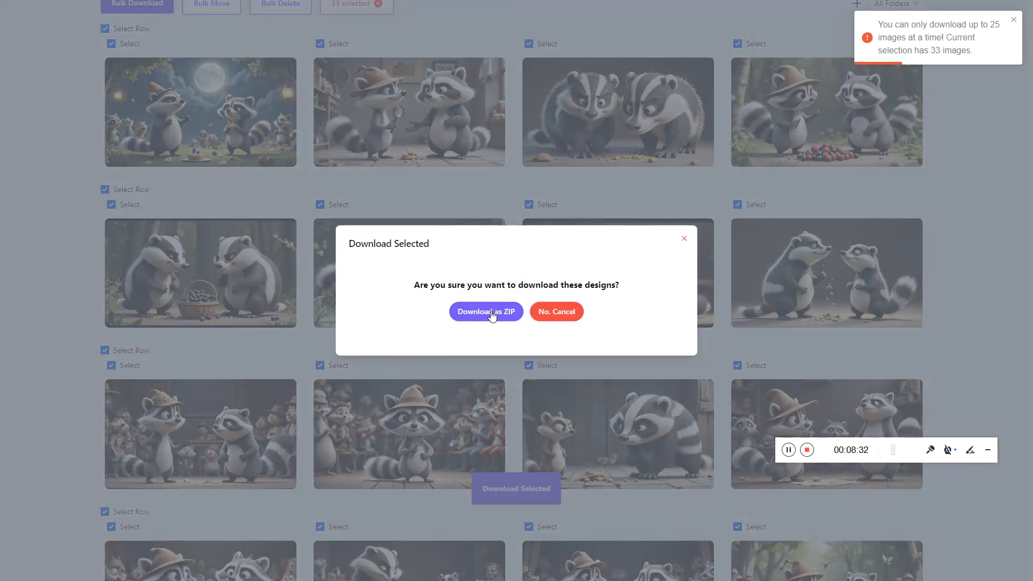
{"action": "left_click", "coordinate": [684, 238]}
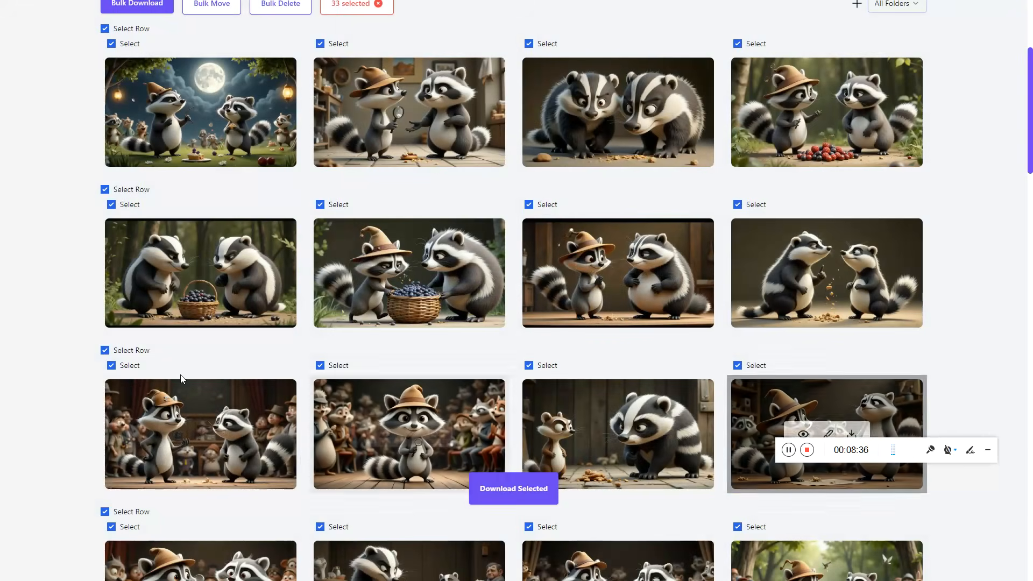
{"action": "scroll", "coordinate": [64, 372], "scroll_direction": "up", "scroll_amount": 5}
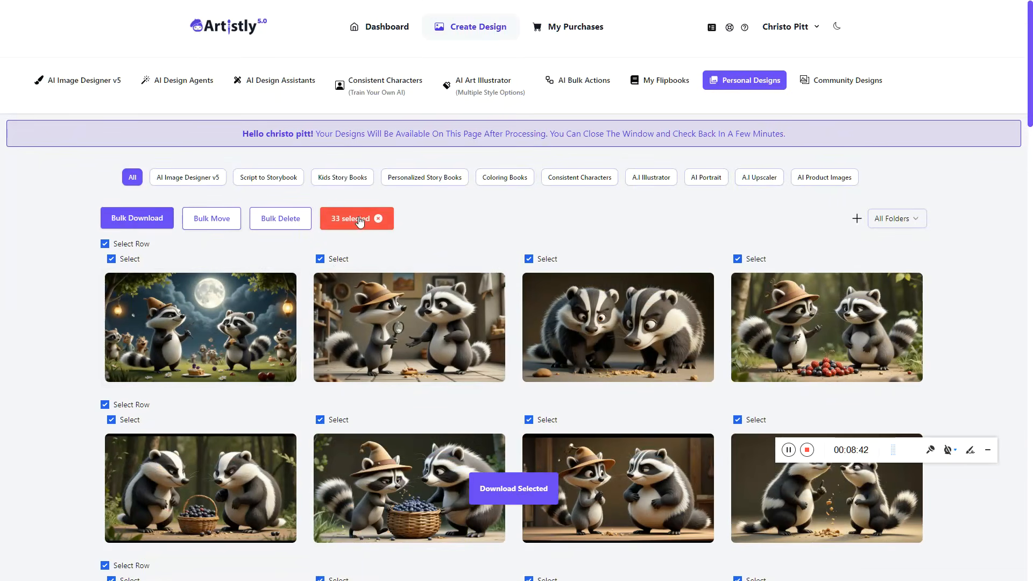
{"action": "left_click", "coordinate": [378, 218]}
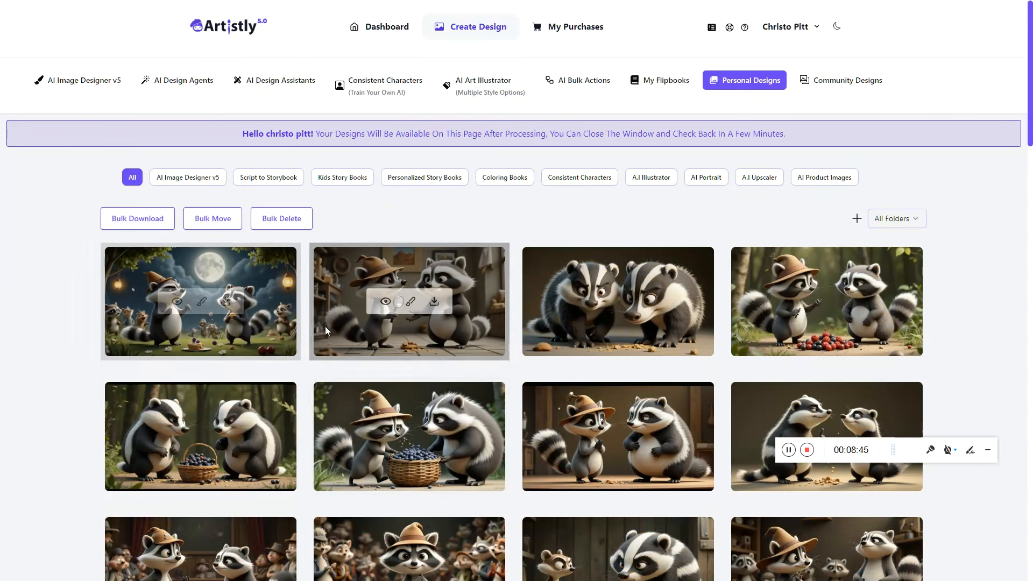
Review the full set of Ricky Raccoon scenes from the moonlit celebration to the rabbit and squirrel images, ending at the gallery's start.
{"action": "scroll", "coordinate": [326, 328], "scroll_direction": "down", "scroll_amount": 3}
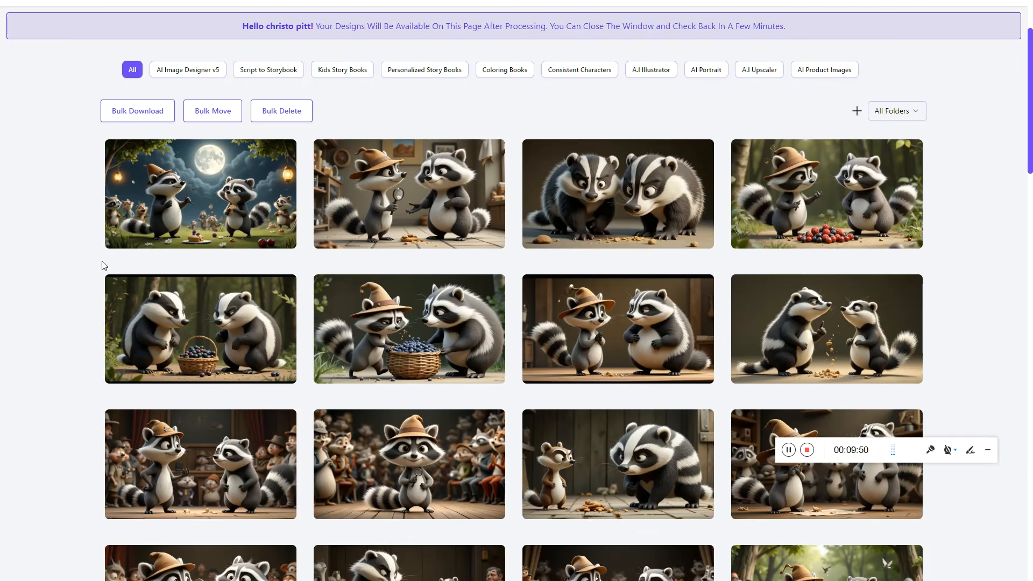
{"action": "scroll", "coordinate": [373, 379], "scroll_direction": "down", "scroll_amount": 1}
{"action": "scroll", "coordinate": [374, 379], "scroll_direction": "down", "scroll_amount": 1}
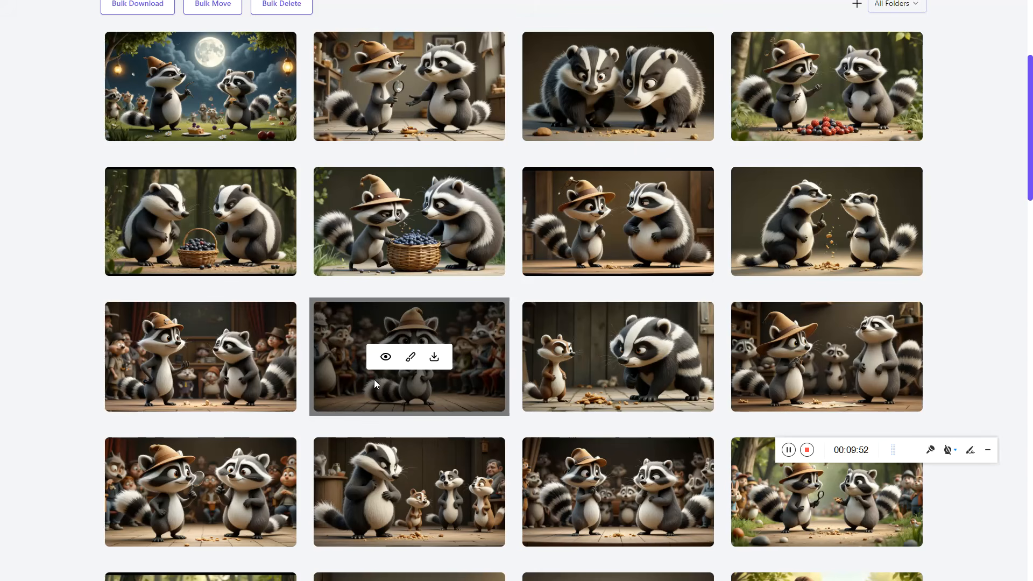
{"action": "scroll", "coordinate": [374, 379], "scroll_direction": "down", "scroll_amount": 3}
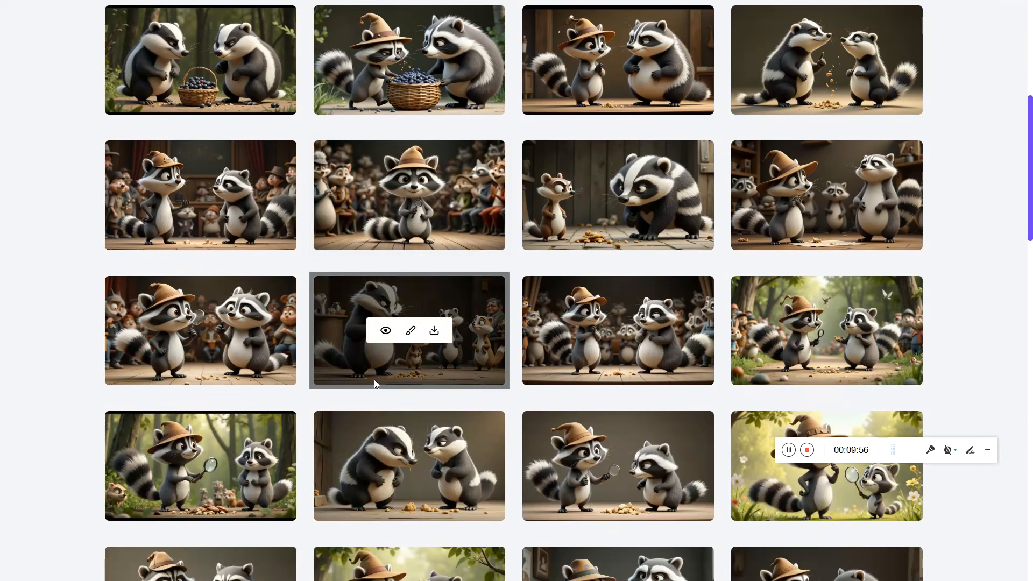
{"action": "scroll", "coordinate": [59, 371], "scroll_direction": "down", "scroll_amount": 2}
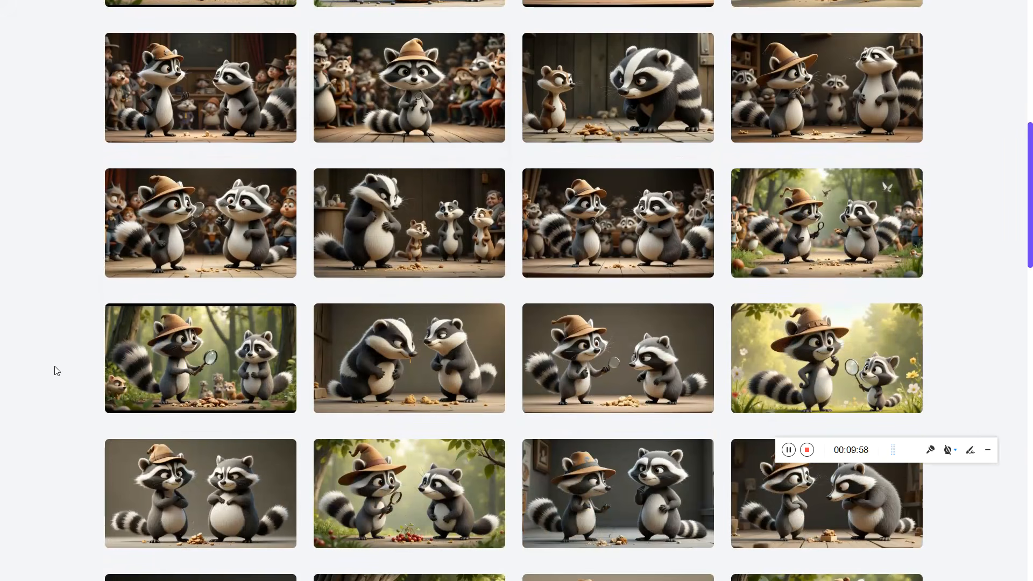
{"action": "scroll", "coordinate": [57, 371], "scroll_direction": "down", "scroll_amount": 3}
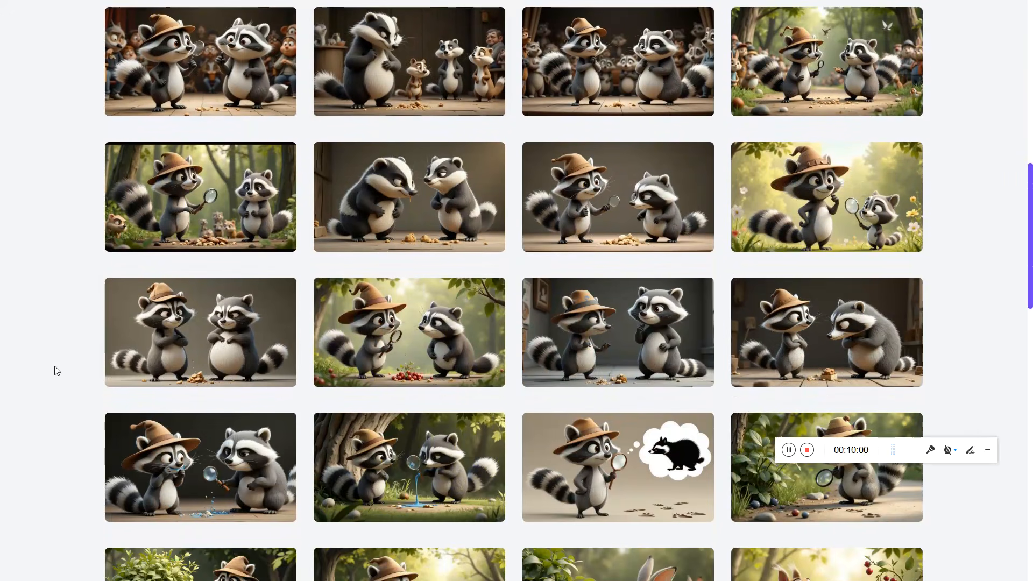
{"action": "scroll", "coordinate": [57, 371], "scroll_direction": "down", "scroll_amount": 2}
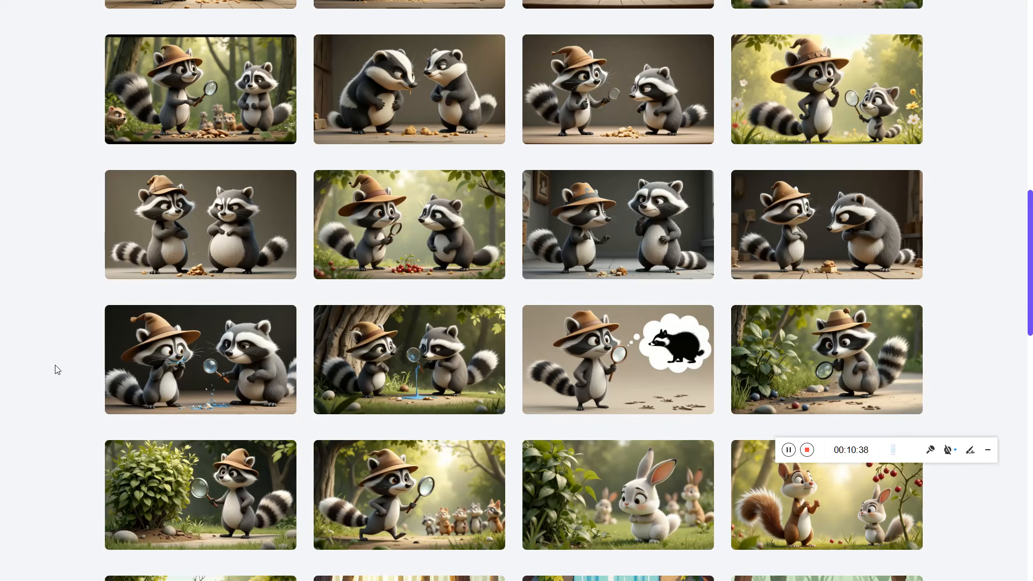
{"action": "scroll", "coordinate": [77, 377], "scroll_direction": "up", "scroll_amount": 12}
{"action": "scroll", "coordinate": [77, 378], "scroll_direction": "up", "scroll_amount": 1}
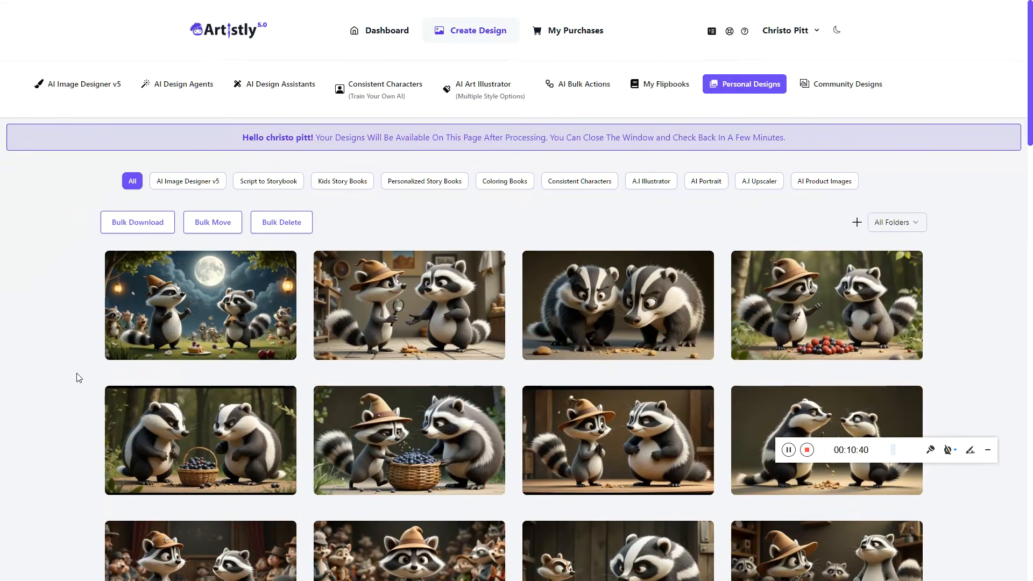